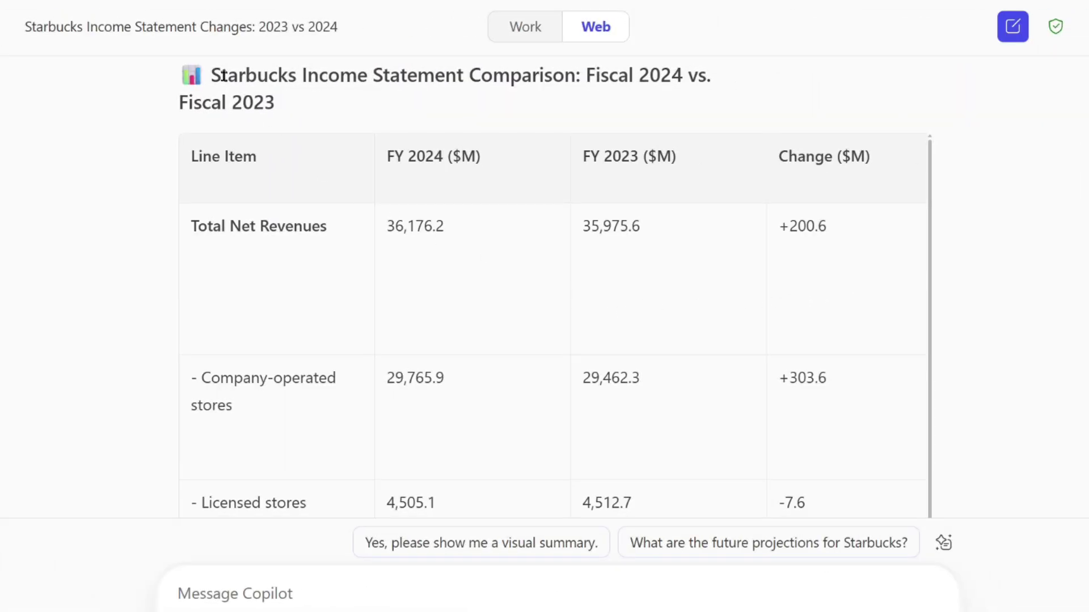
Highlight the heading of Copilot's Starbucks FY2024 vs FY2023 income comparison.
left_click_drag(224, 75, 363, 81)
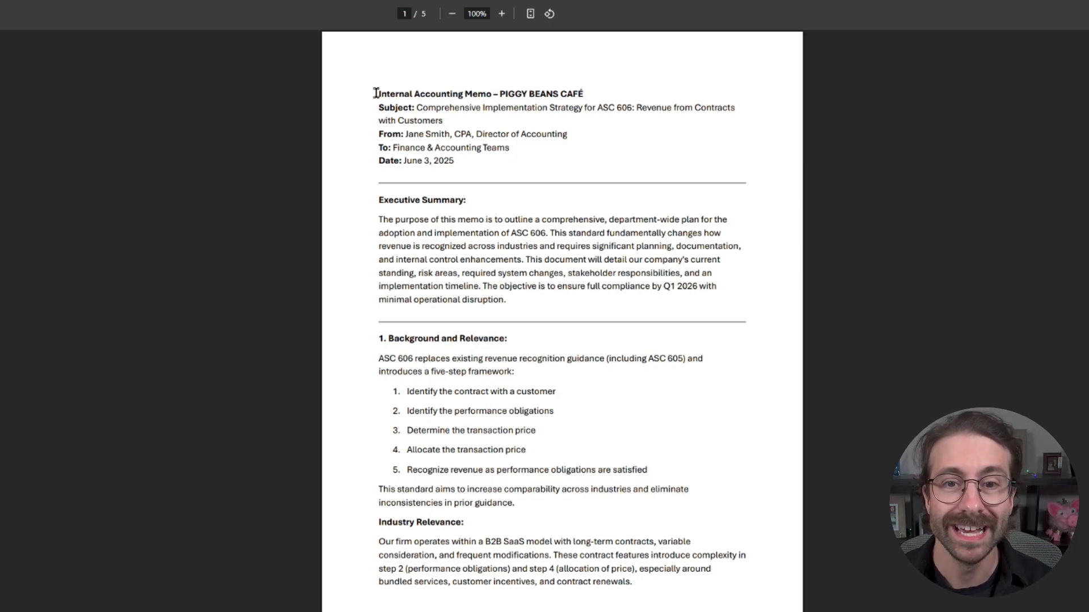
Skim the ASC 606 memo's title, subject and PIGGY BEANS CAFÉ name, then scroll to pages 3–4.
left_click_drag(377, 94, 492, 95)
left_click(550, 109)
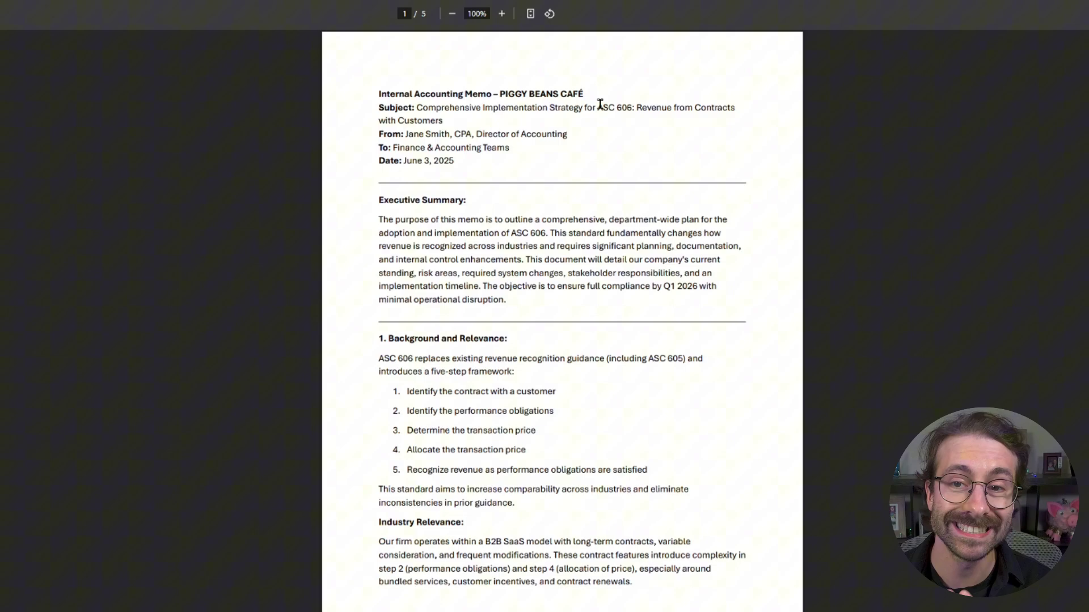
left_click_drag(596, 107, 635, 108)
left_click_drag(500, 94, 584, 94)
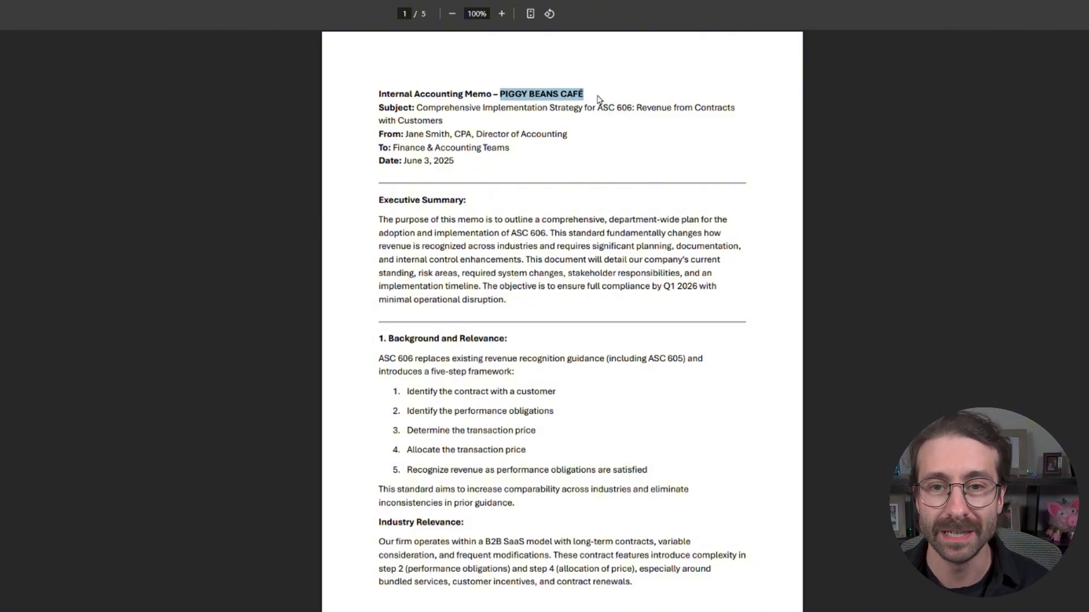
left_click(587, 95)
scroll(561, 317, "down", 20)
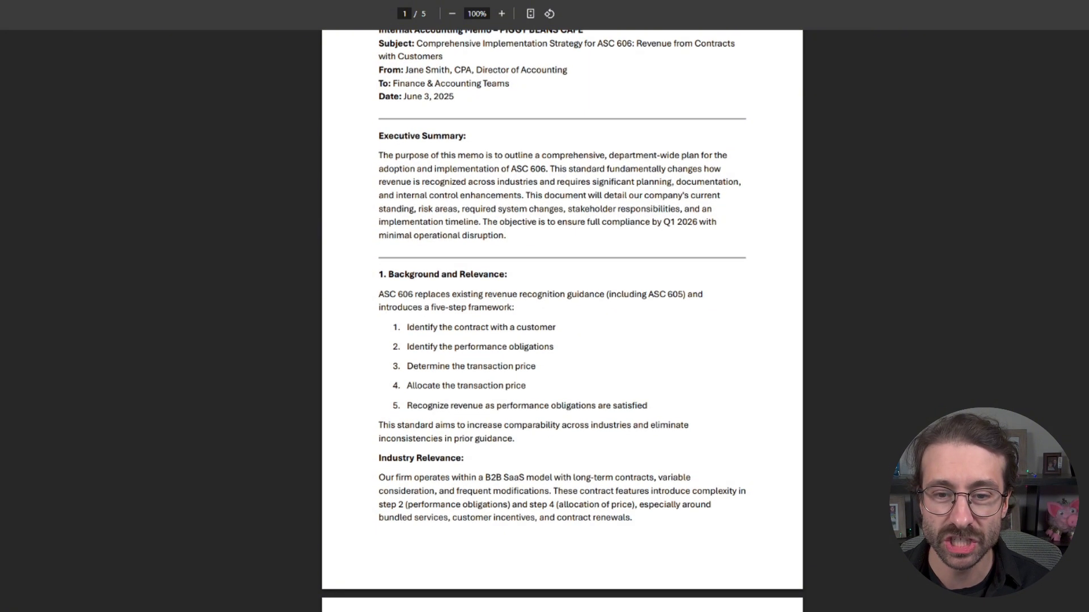
scroll(763, 353, "down", 8)
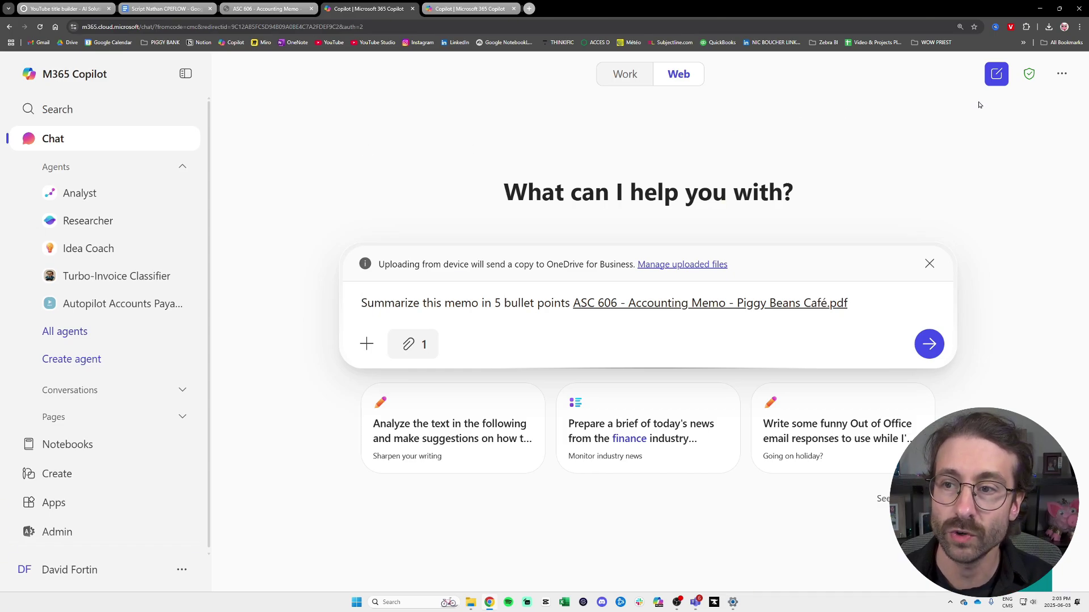
Send 'Summarize this memo in 5 bullet points' with the ASC 606 memo PDF attached.
mouse_move(1030, 77)
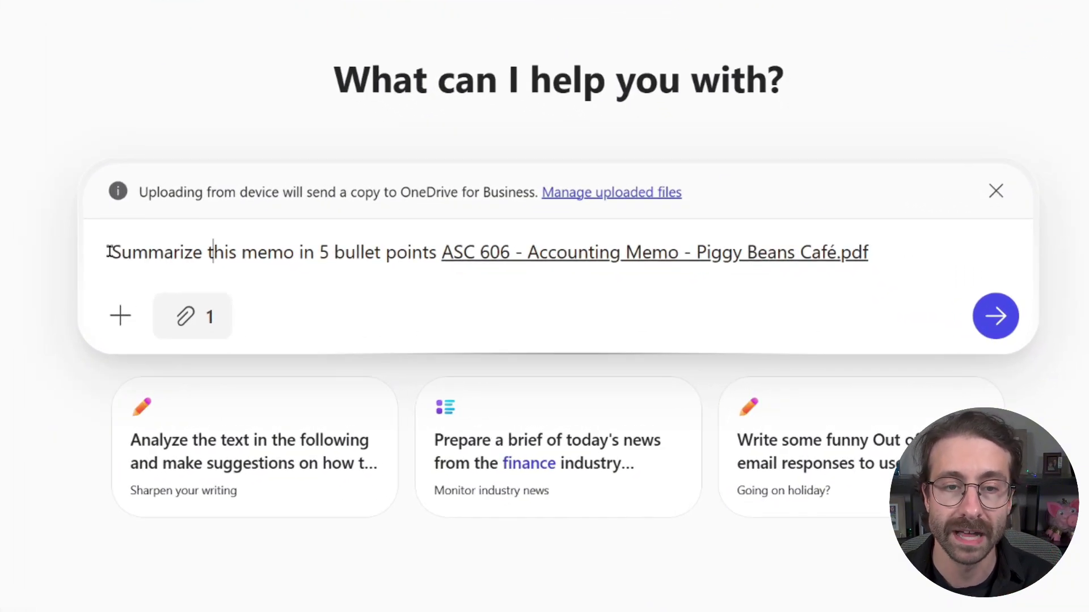
left_click_drag(112, 252, 290, 253)
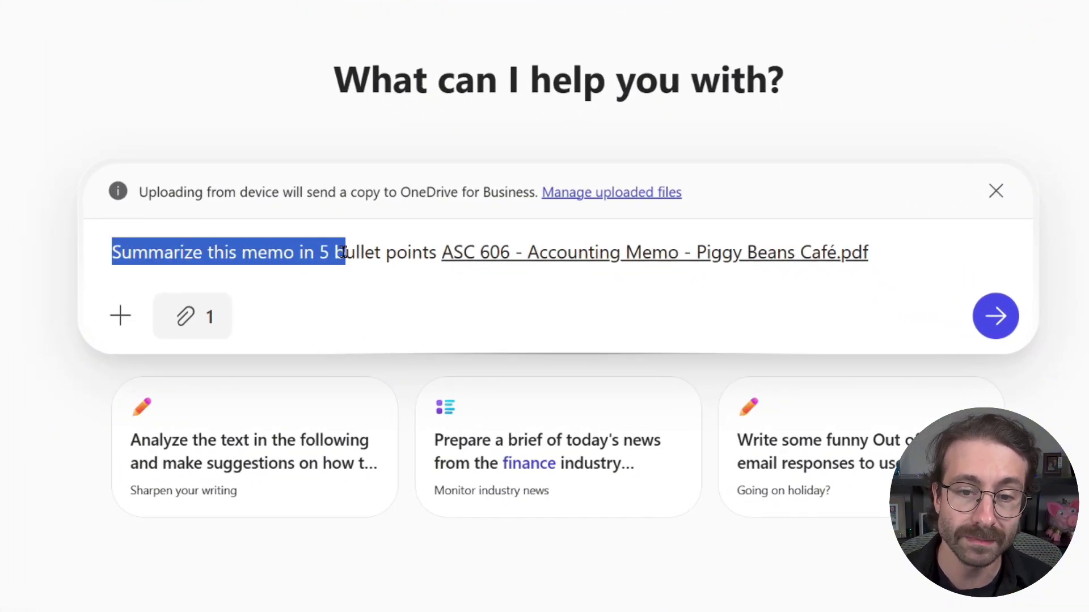
left_click(433, 253)
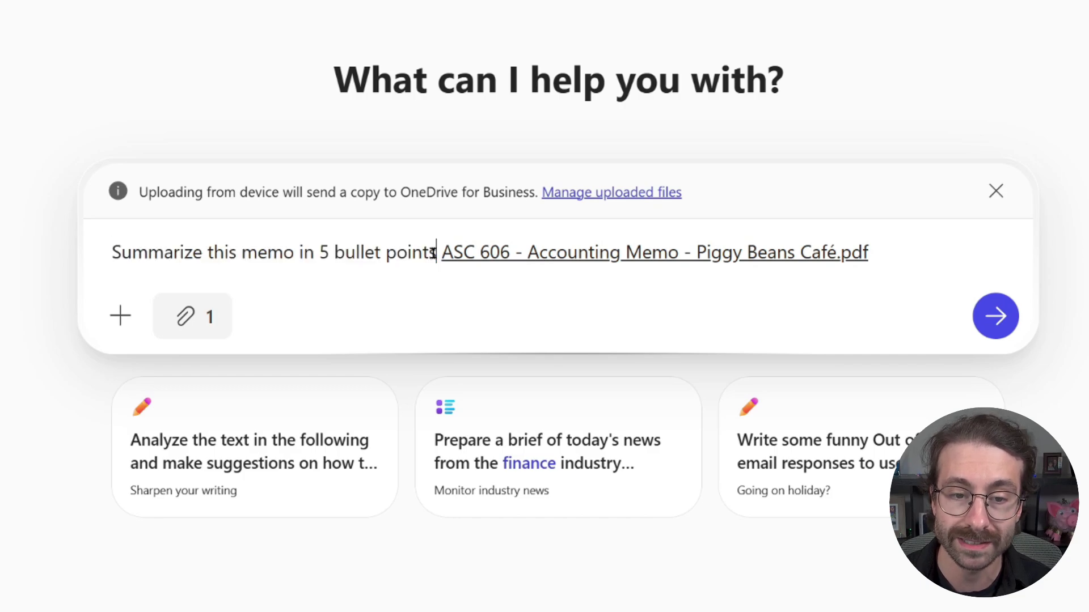
left_click(120, 316)
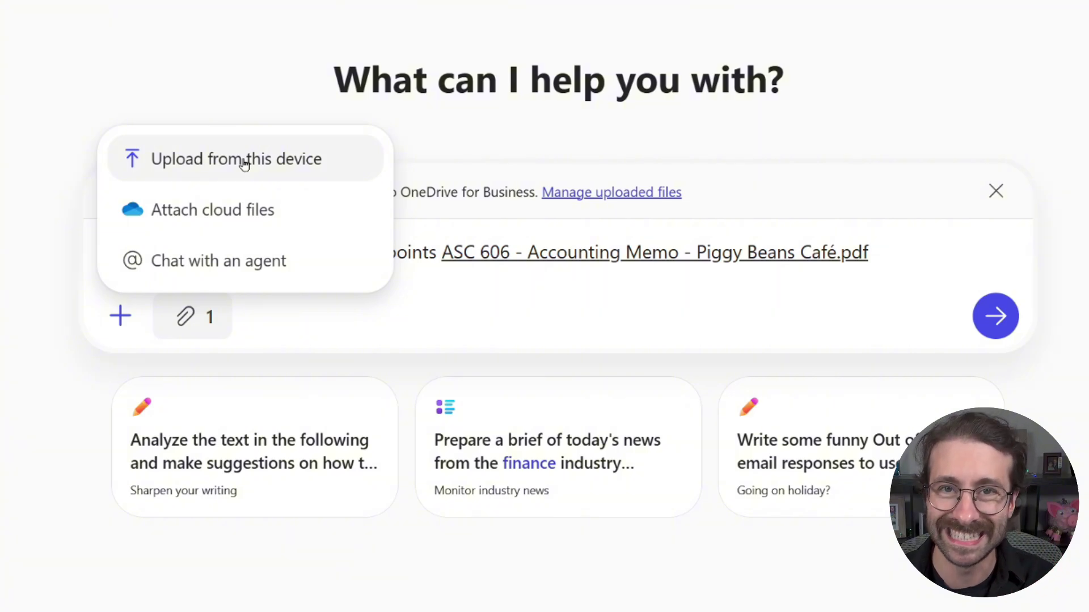
left_click(414, 316)
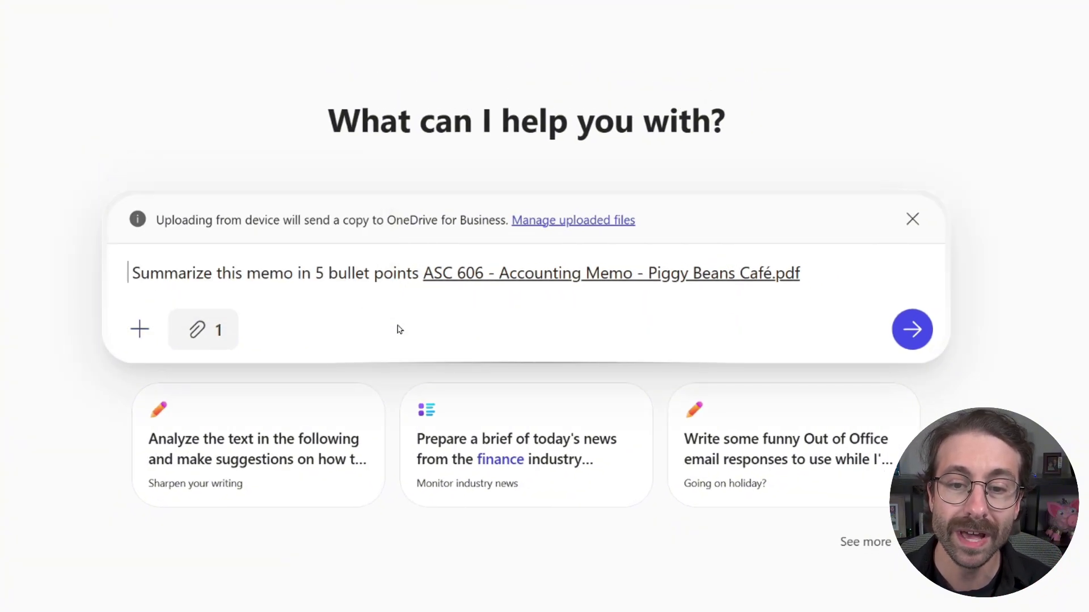
left_click(912, 329)
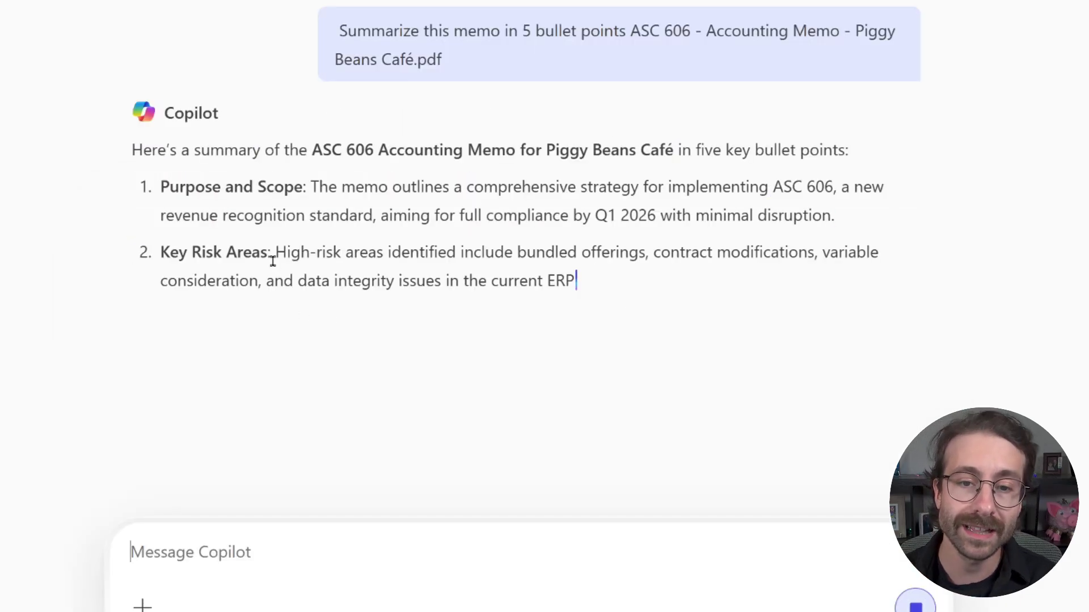
Review the five summary bullets, then go to the chat with the prepared top-3-risks prompt.
scroll(181, 278, "up", 1)
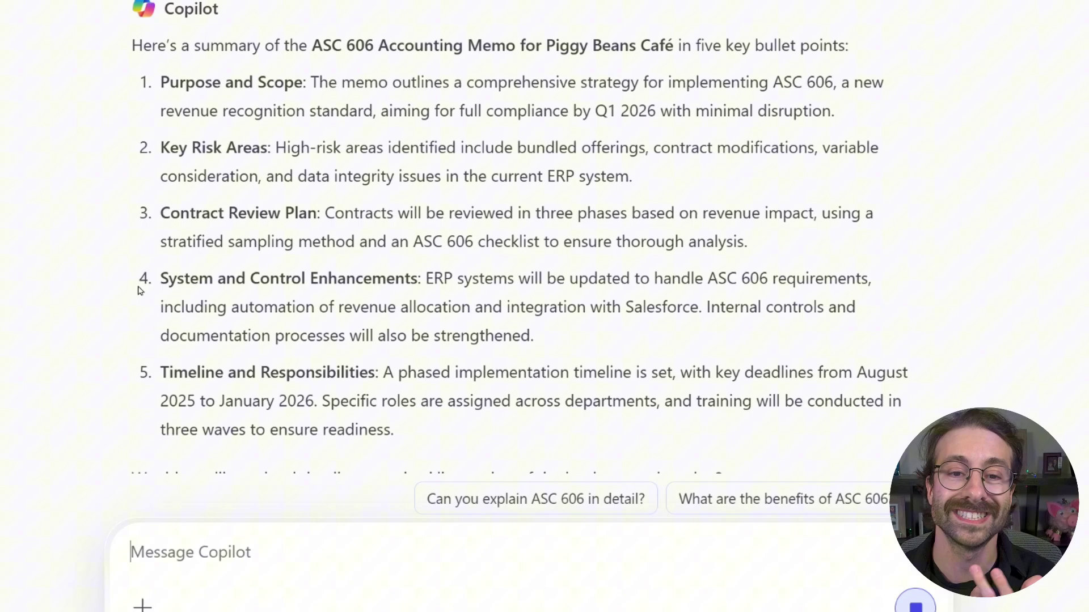
left_click_drag(193, 101, 465, 431)
left_click(444, 424)
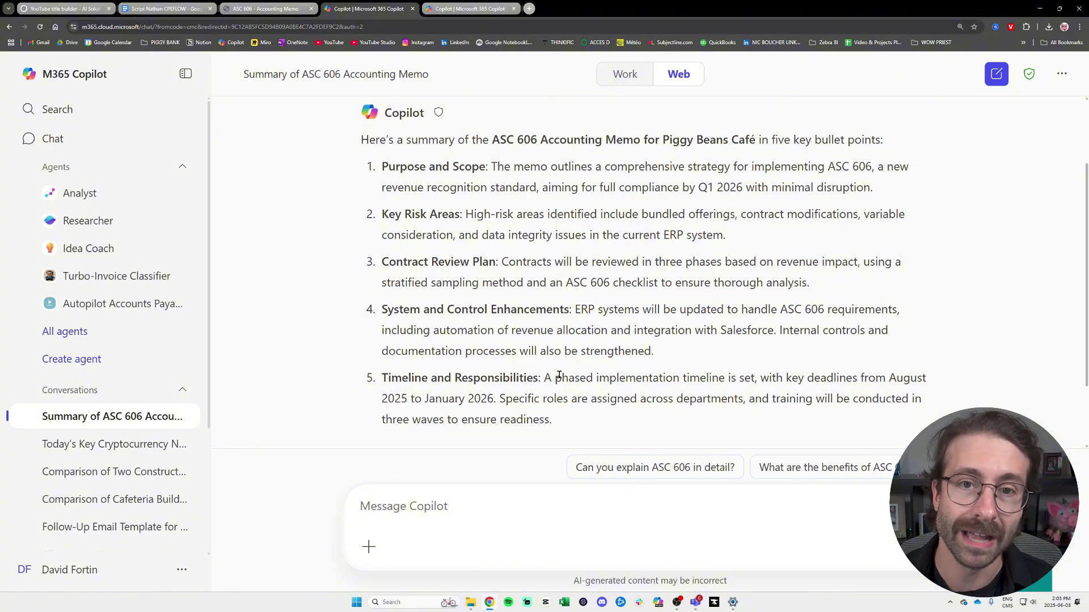
left_click(464, 9)
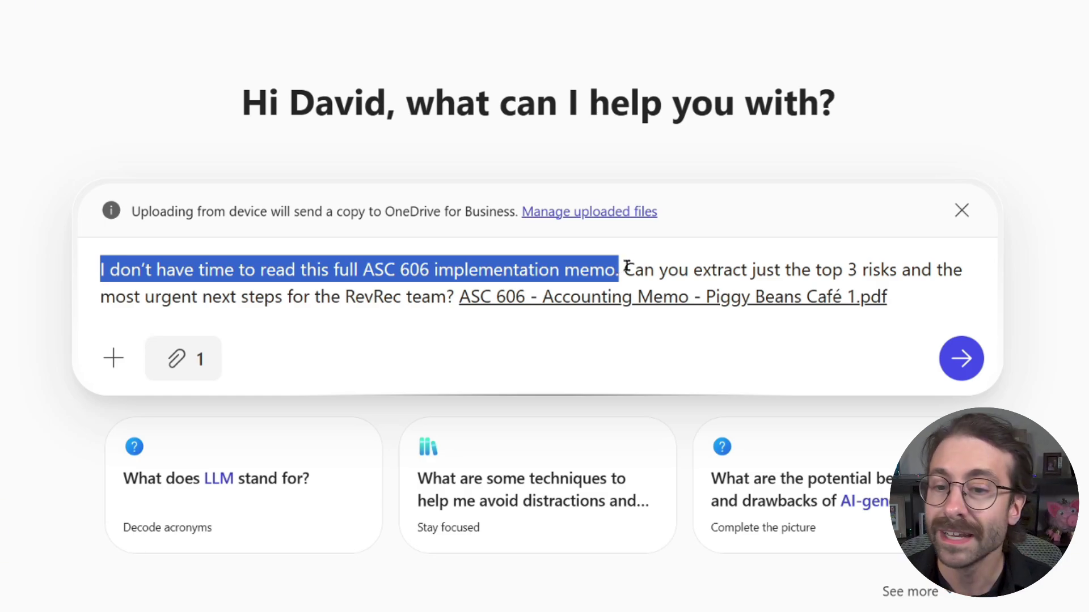
Ask Copilot for the memo's top 3 risks and most urgent RevRec team next steps.
left_click_drag(626, 269, 827, 272)
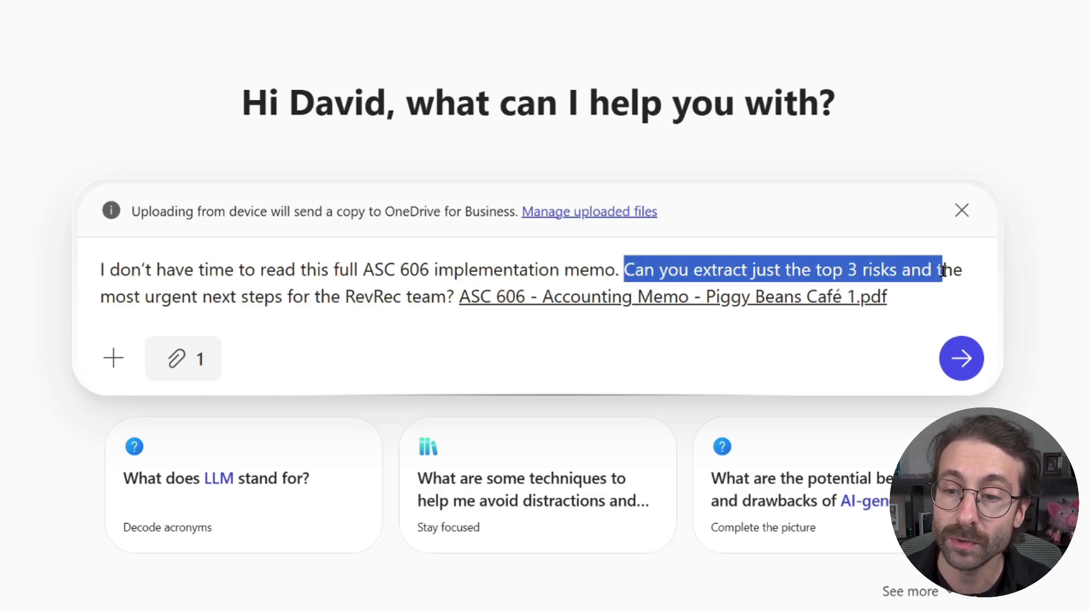
left_click_drag(941, 271, 218, 288)
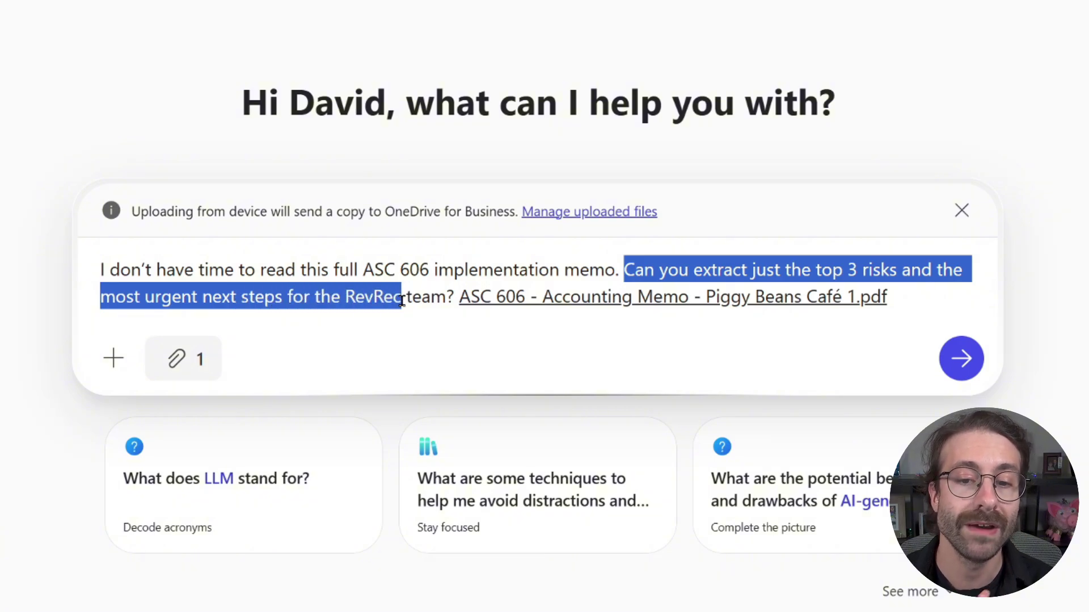
left_click(435, 298)
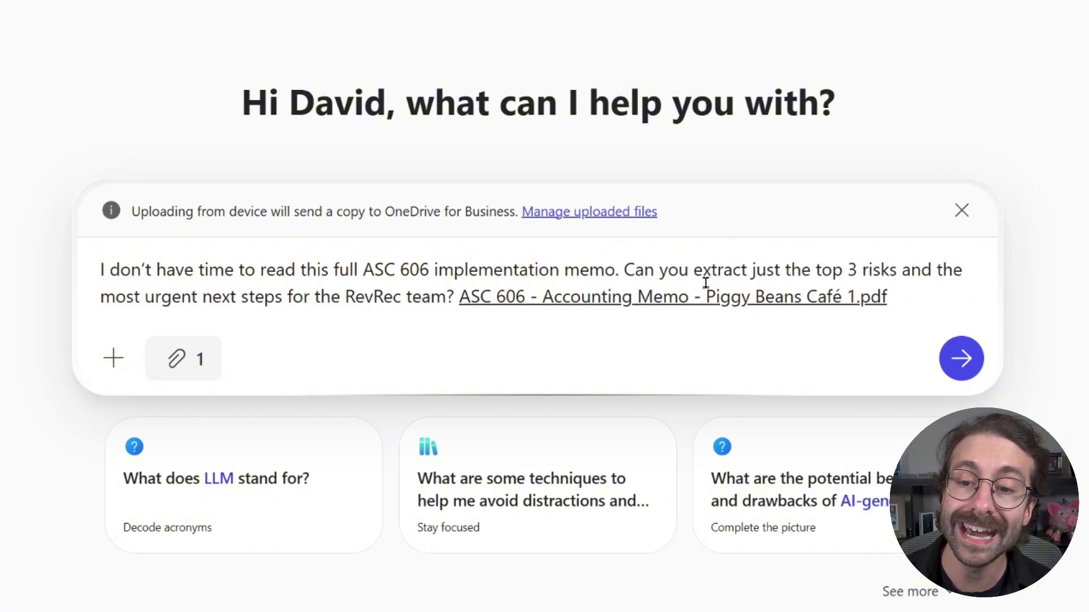
left_click(954, 361)
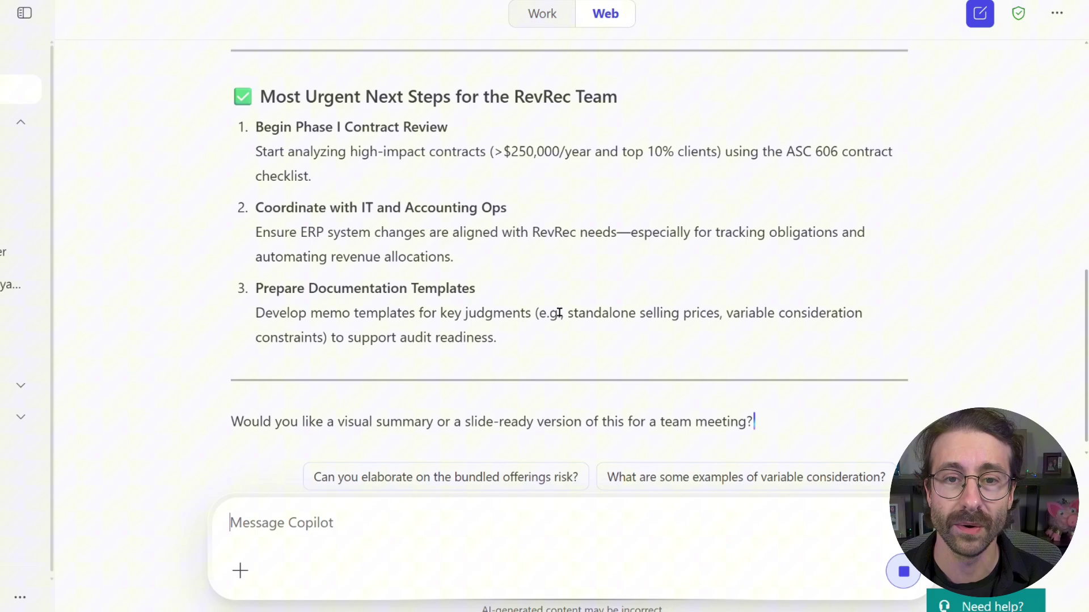
scroll(561, 315, "up", 3)
scroll(562, 315, "down", 2)
scroll(560, 309, "up", 6)
scroll(530, 306, "down", 1)
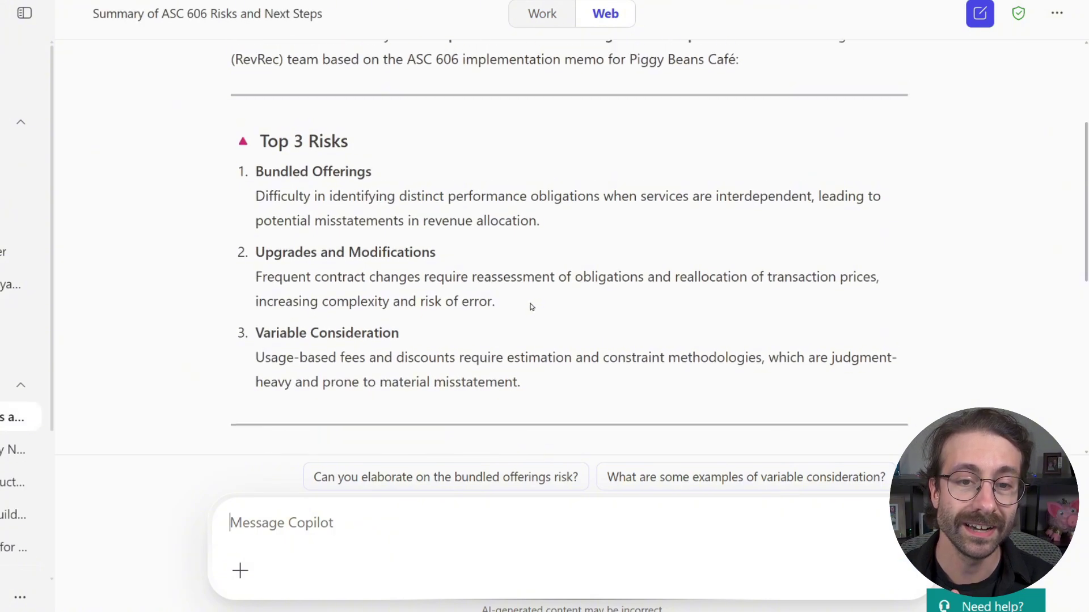
left_click_drag(260, 129, 419, 145)
left_click_drag(244, 169, 420, 170)
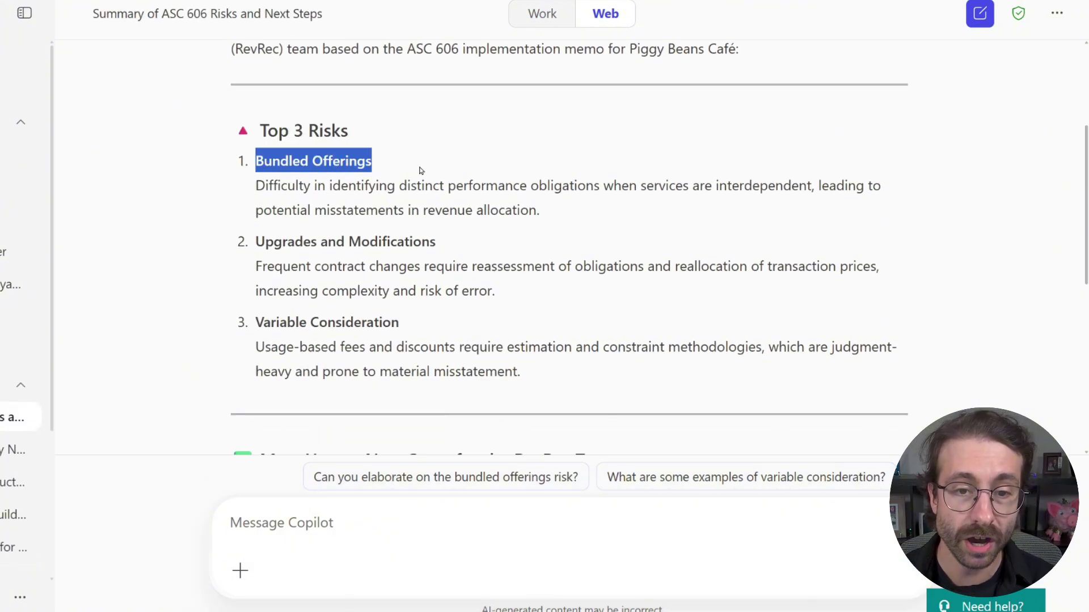
left_click(358, 230)
left_click_drag(256, 239, 457, 245)
left_click(482, 248)
scroll(479, 238, "down", 3)
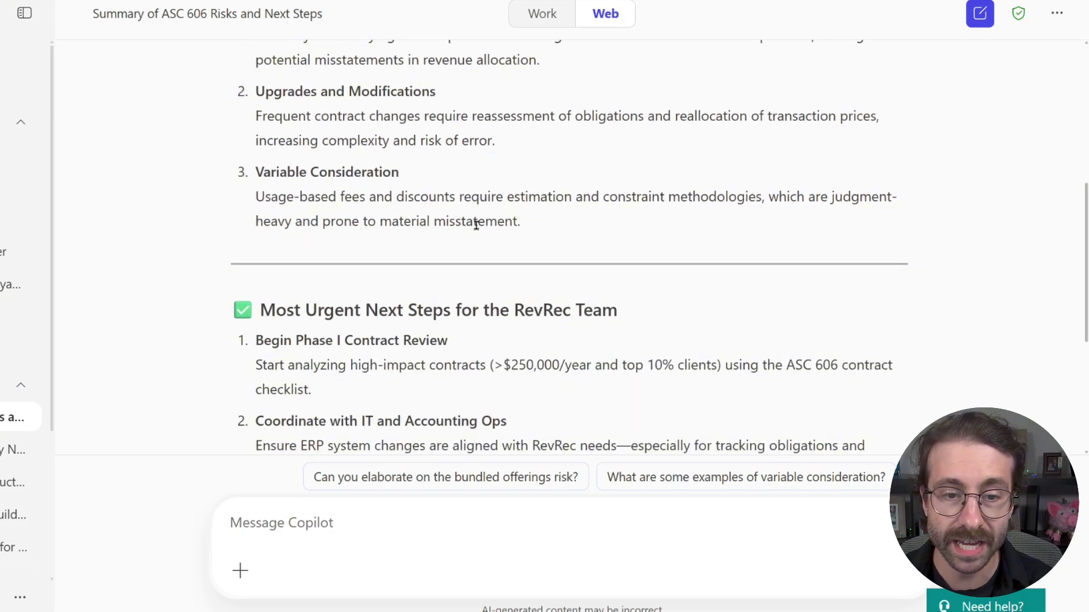
left_click_drag(259, 173, 382, 174)
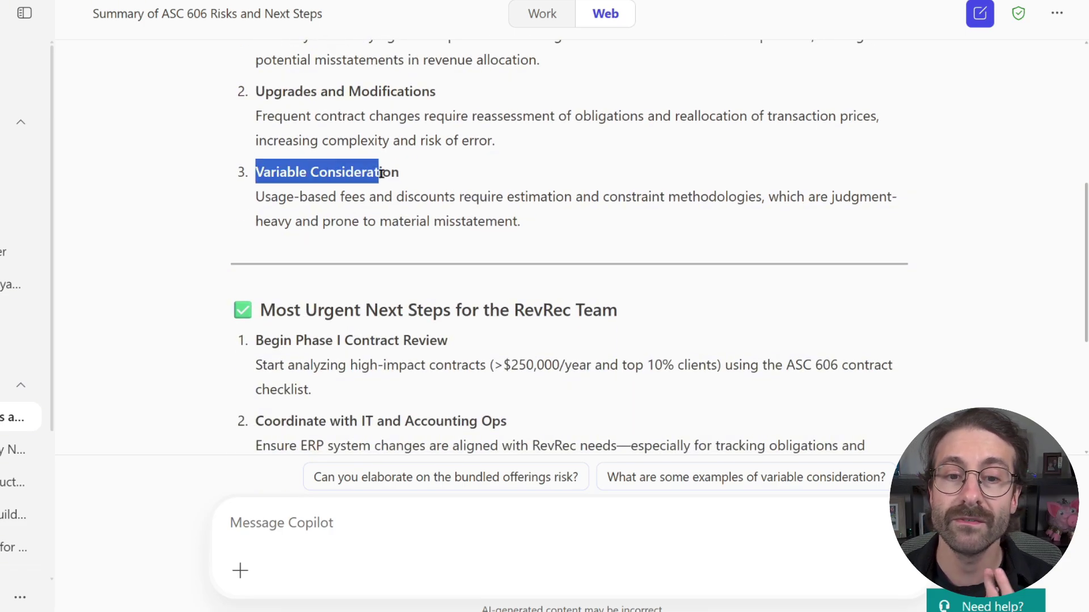
left_click(413, 180)
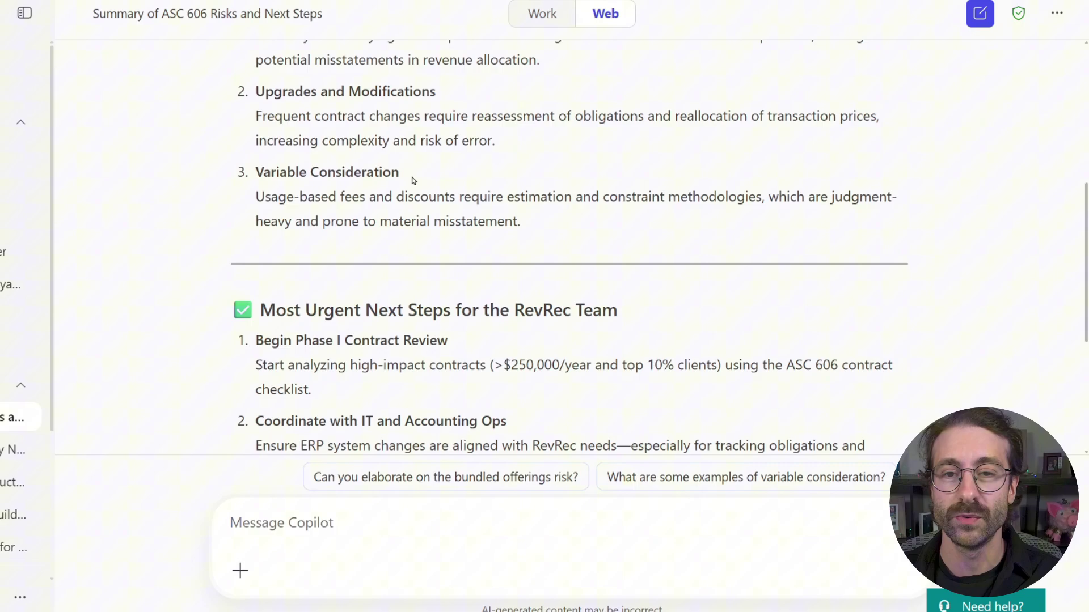
scroll(246, 158, "down", 3)
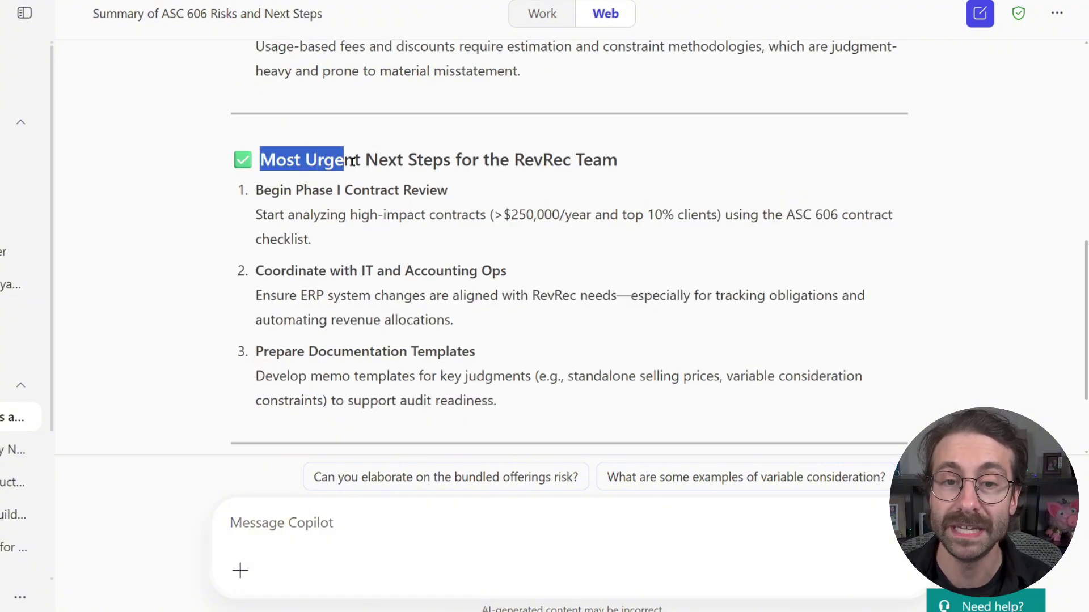
left_click_drag(352, 161, 593, 163)
left_click(641, 168)
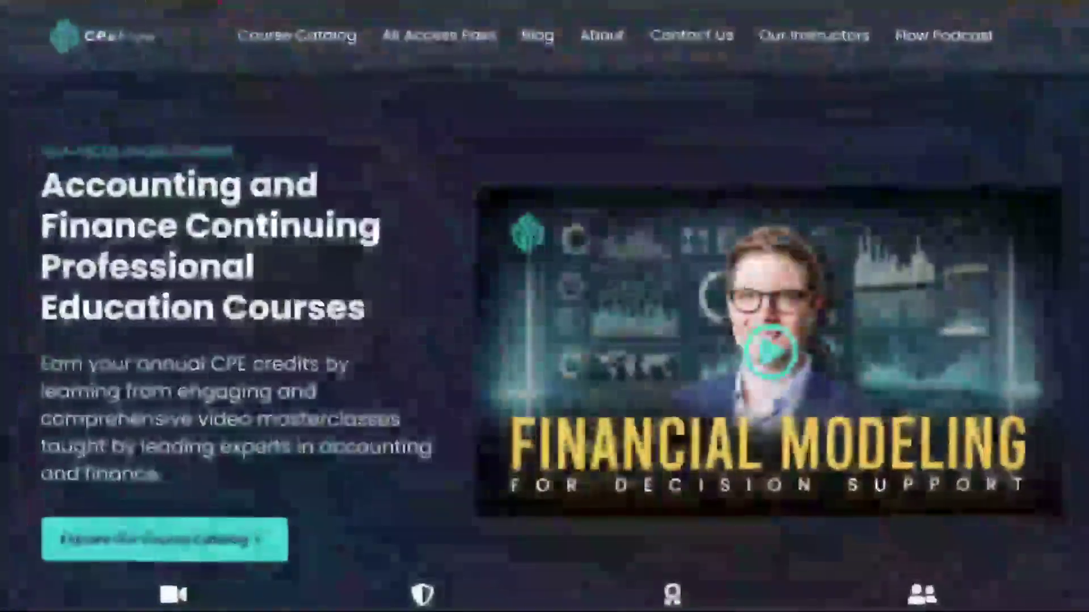
Scroll through the CPE Flow homepage and its Course Catalog listings.
scroll(544, 341, "down", 1)
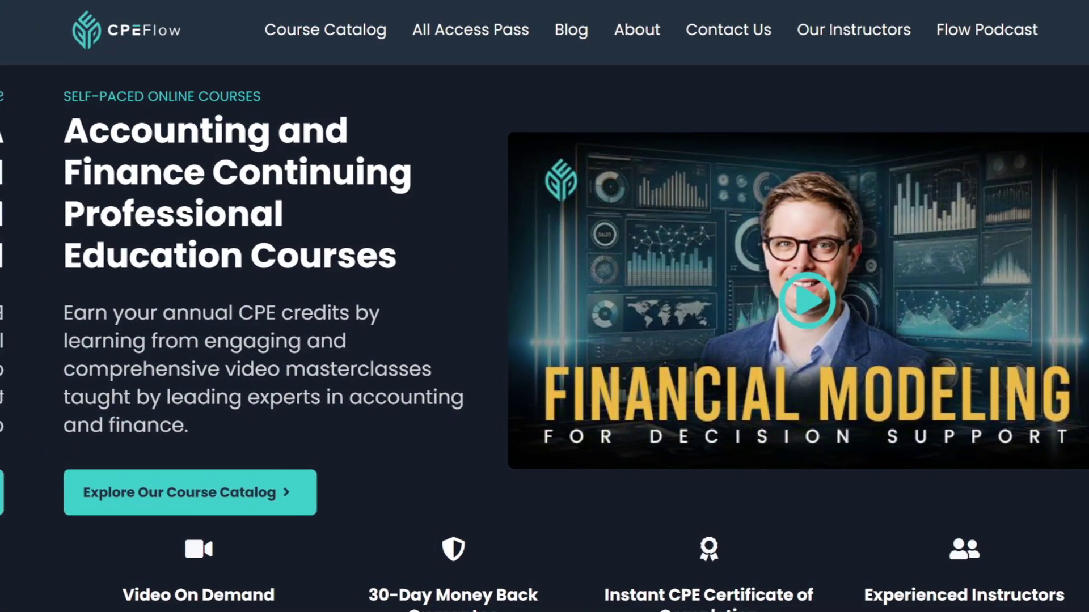
scroll(545, 340, "down", 5)
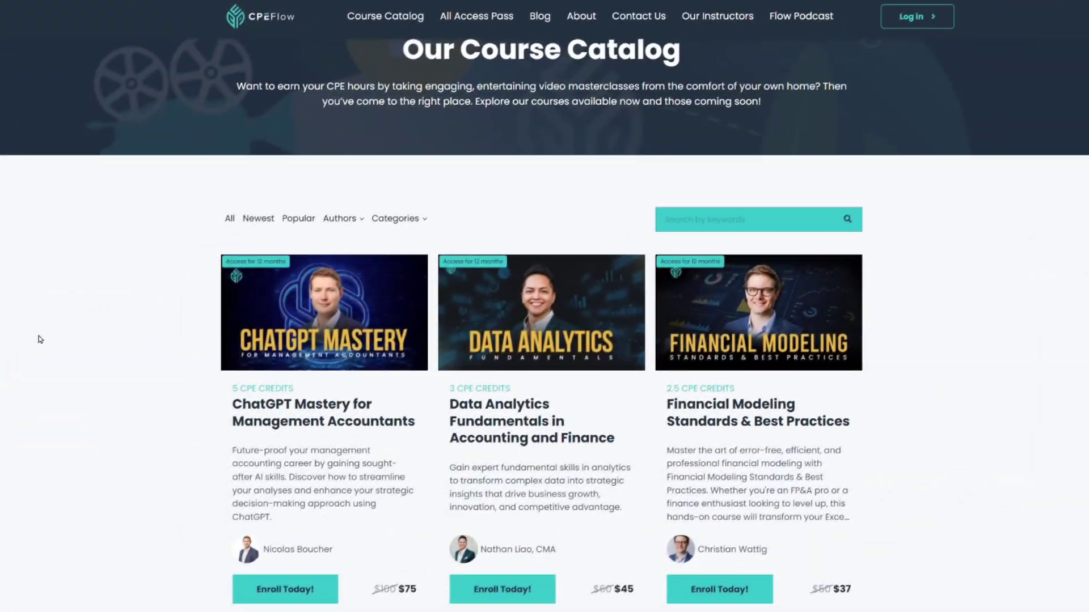
scroll(40, 341, "down", 1)
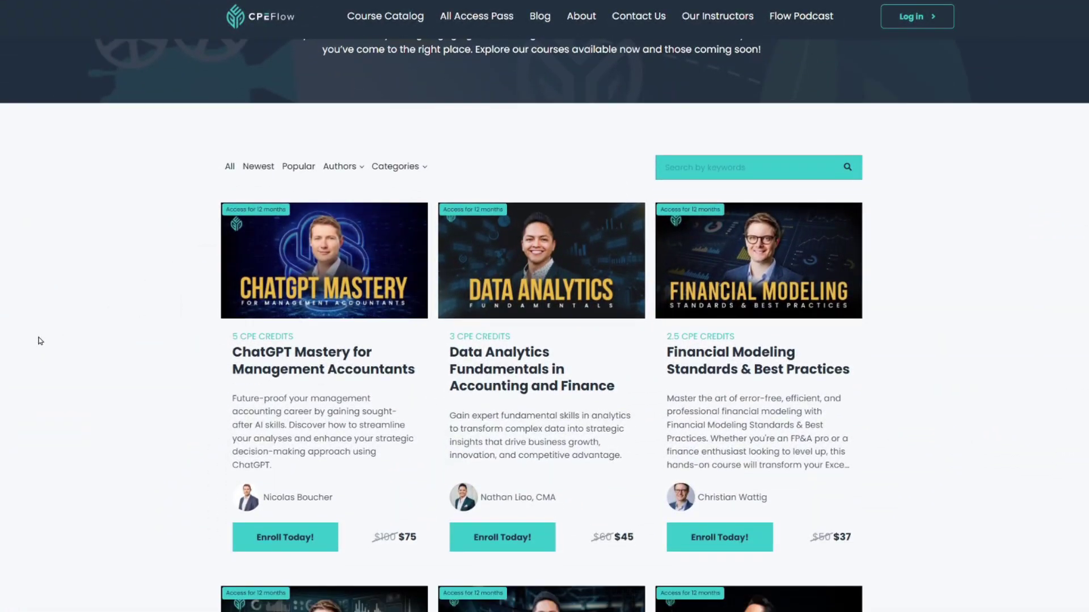
scroll(40, 343, "down", 1)
scroll(40, 342, "down", 1)
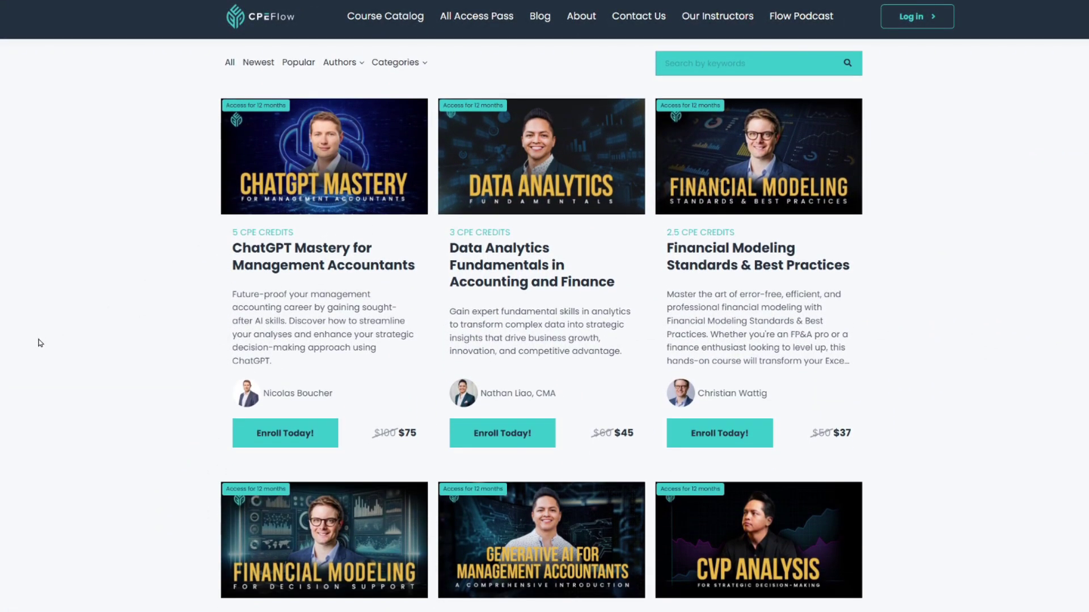
scroll(40, 342, "down", 2)
scroll(40, 343, "down", 1)
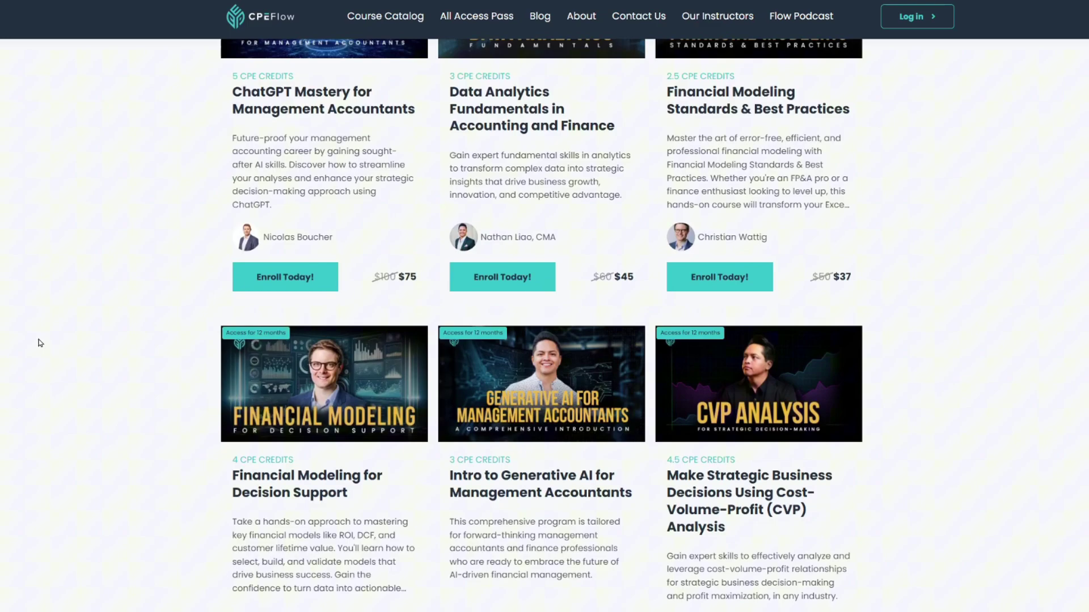
scroll(41, 342, "down", 2)
scroll(41, 343, "down", 2)
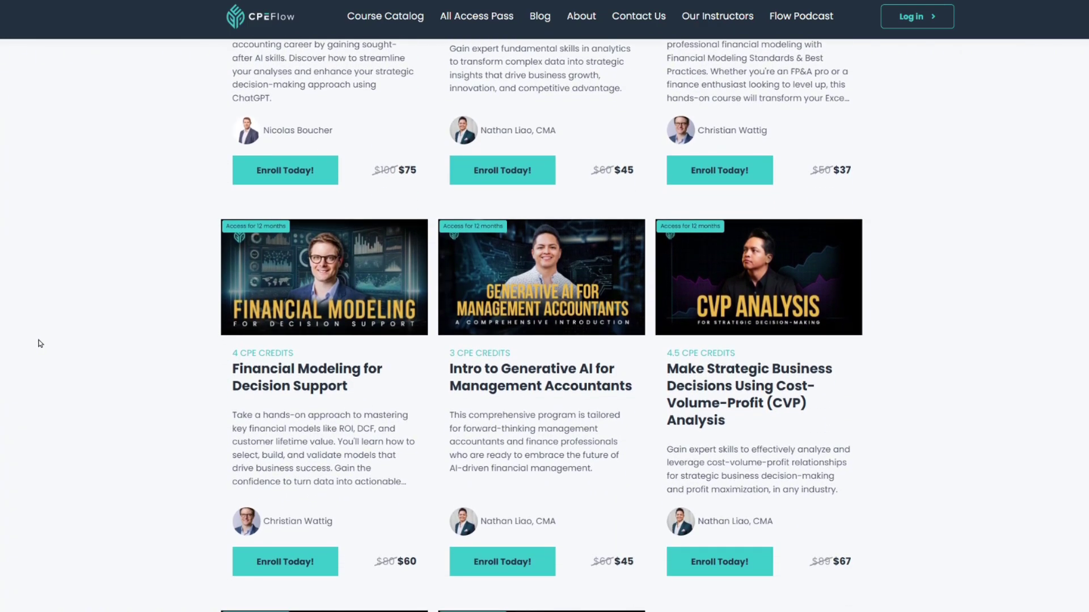
scroll(41, 342, "down", 3)
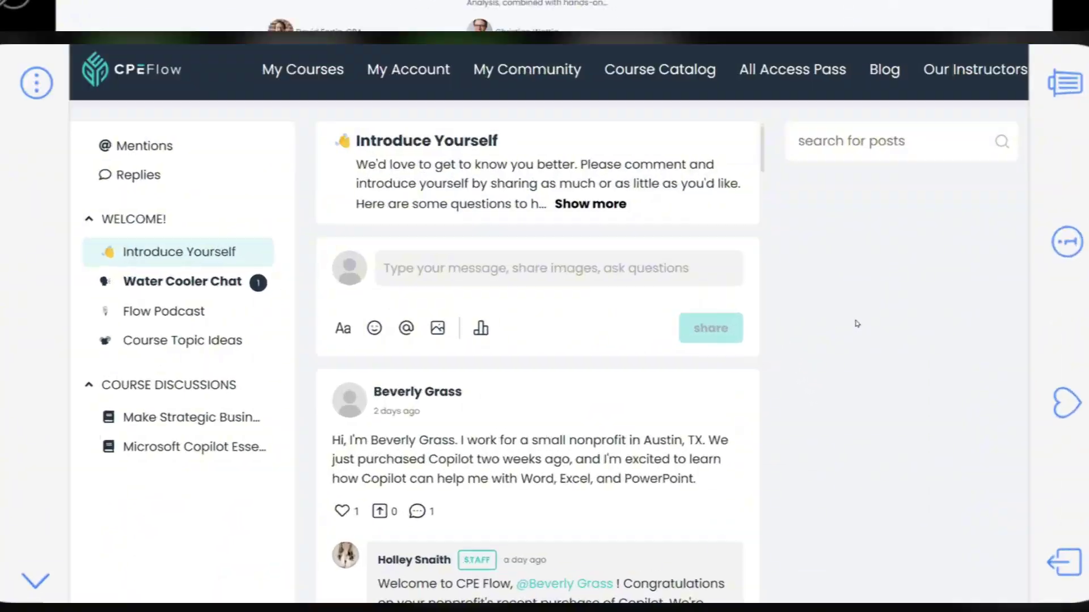
scroll(807, 345, "down", 3)
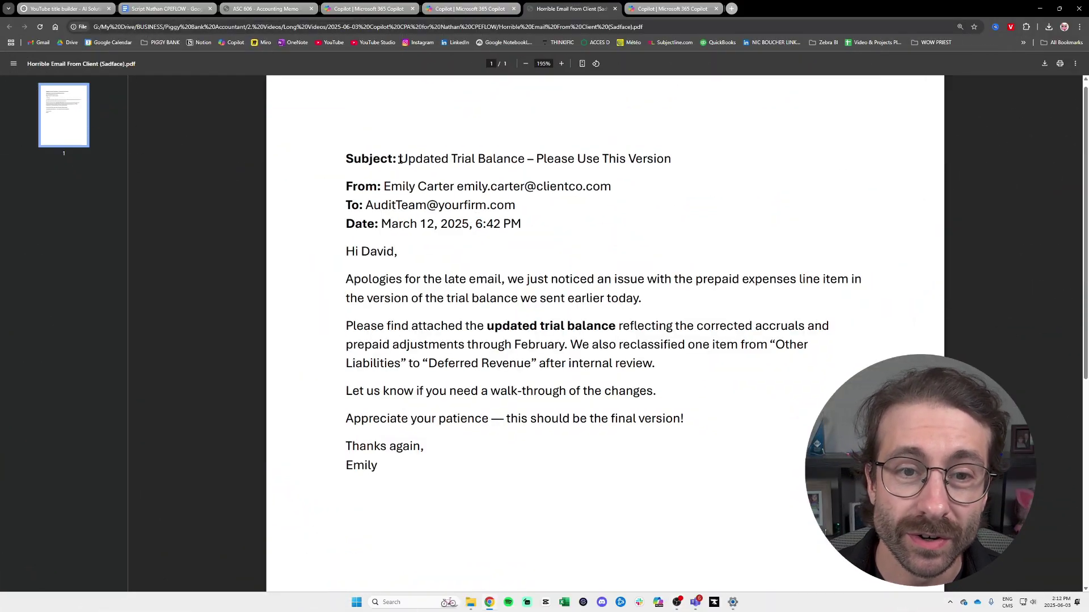
left_click_drag(395, 160, 675, 163)
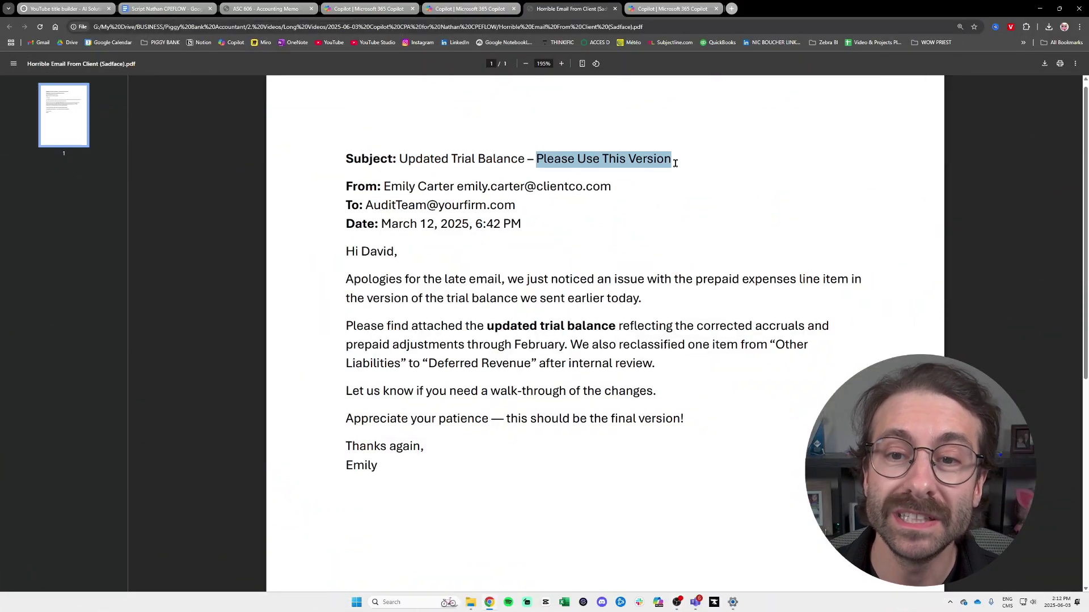
left_click(428, 274)
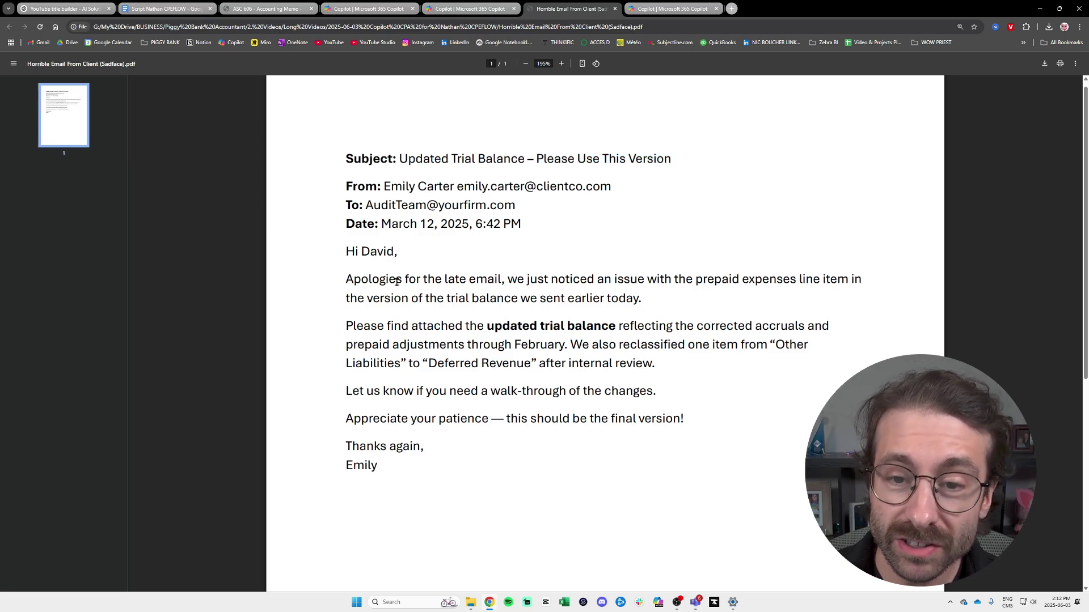
left_click_drag(587, 279, 784, 281)
left_click_drag(456, 319, 602, 325)
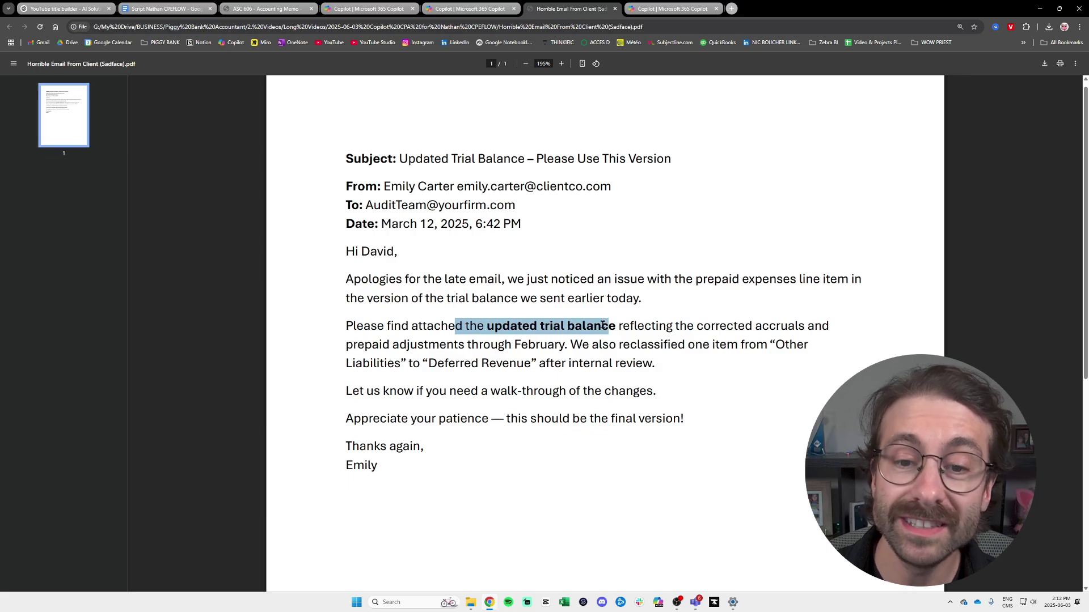
left_click(605, 325)
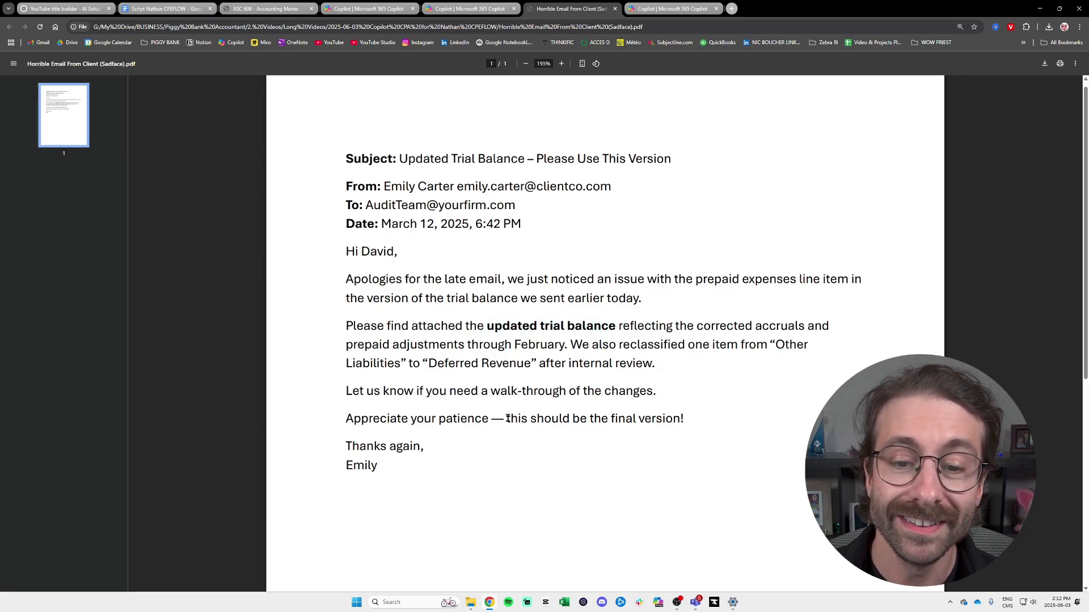
left_click_drag(507, 419, 677, 419)
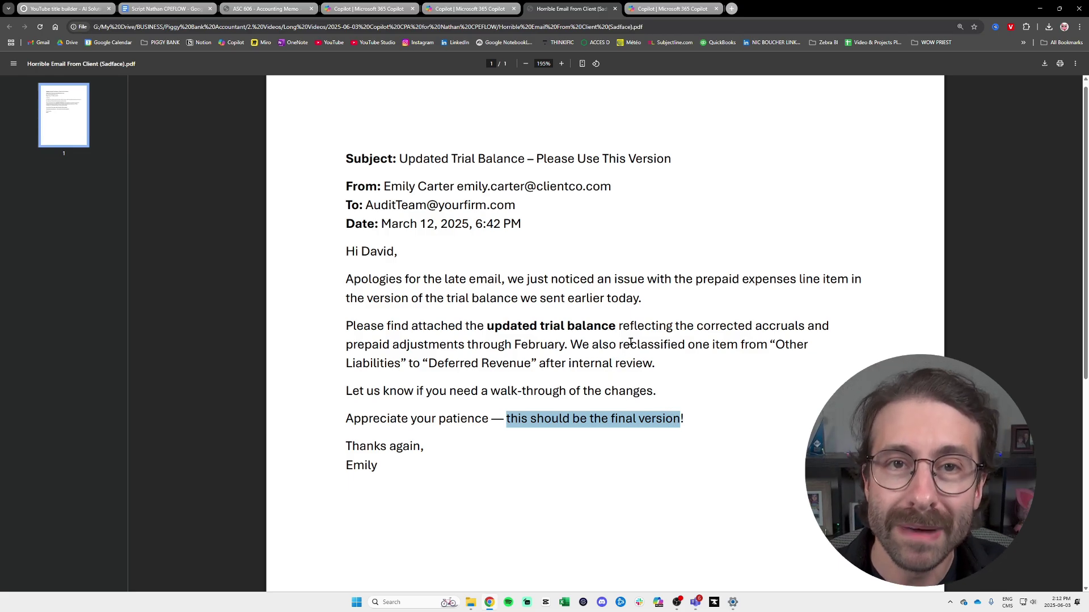
Send the polite-reply prompt with the client's trial balance email PDF attached.
left_click(657, 9)
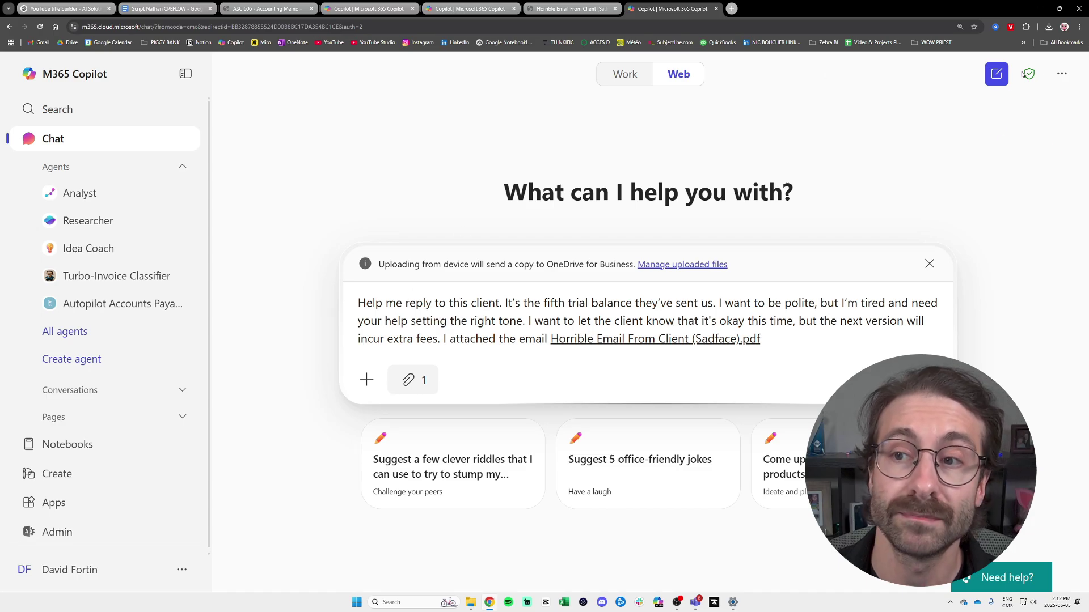
mouse_move(1029, 75)
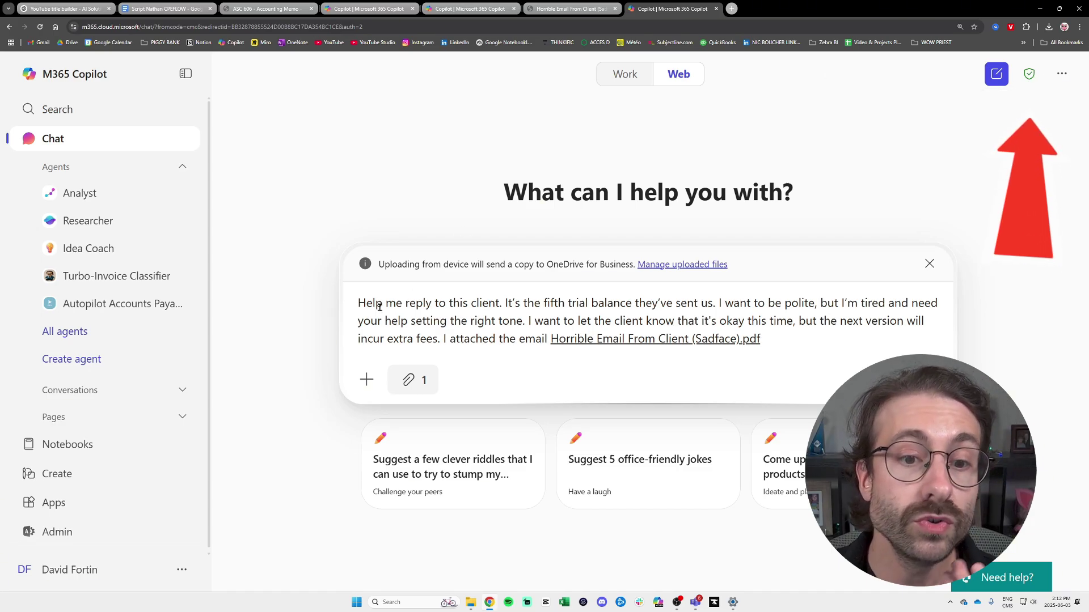
left_click_drag(358, 303, 474, 291)
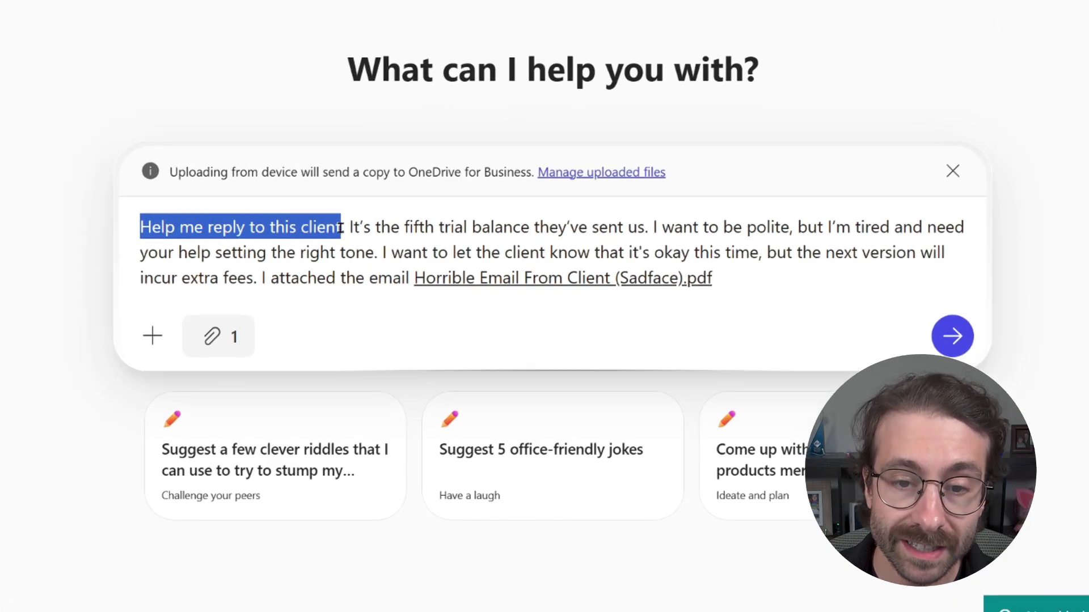
left_click(345, 227)
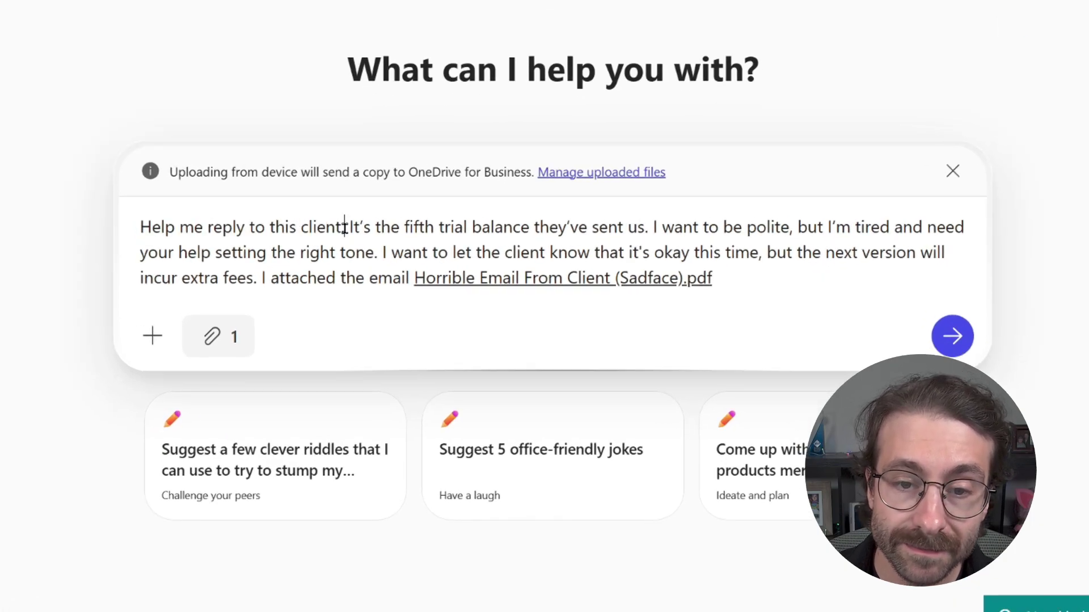
left_click_drag(353, 227, 407, 278)
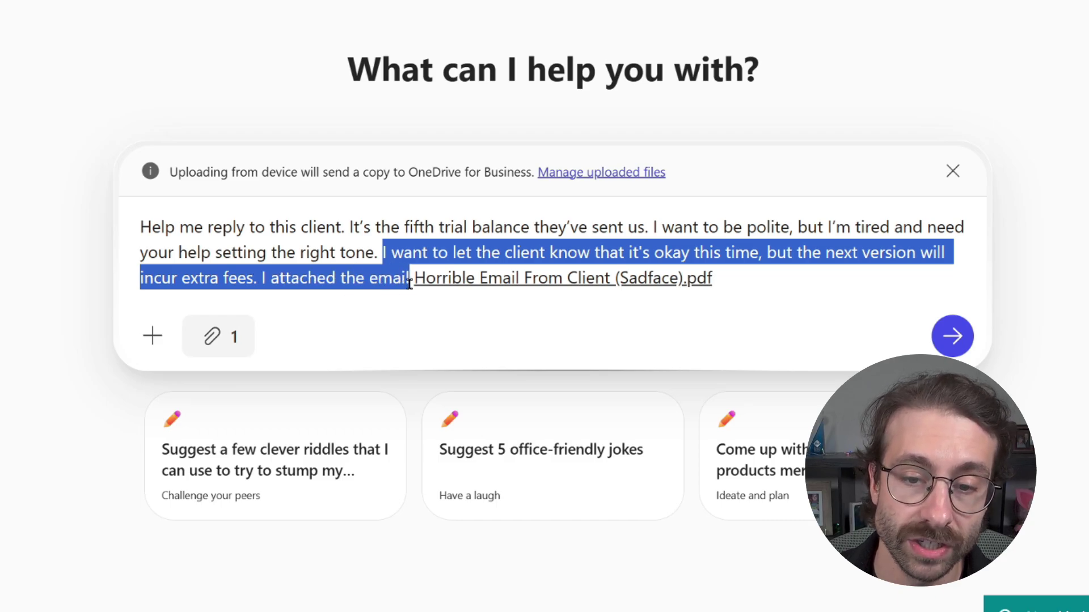
left_click(936, 371)
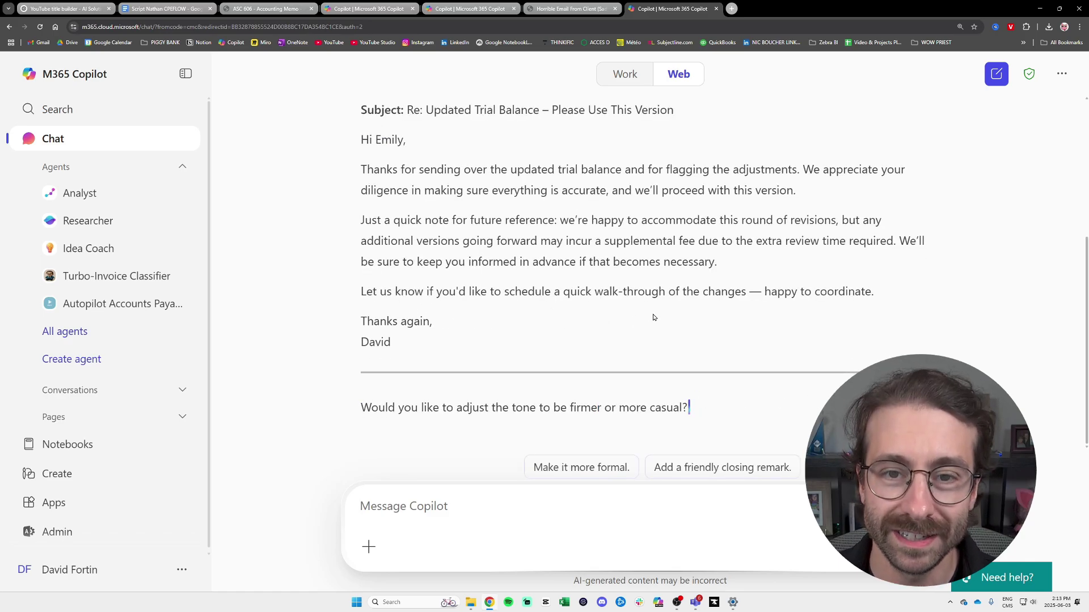
scroll(633, 316, "up", 3)
scroll(643, 309, "down", 1)
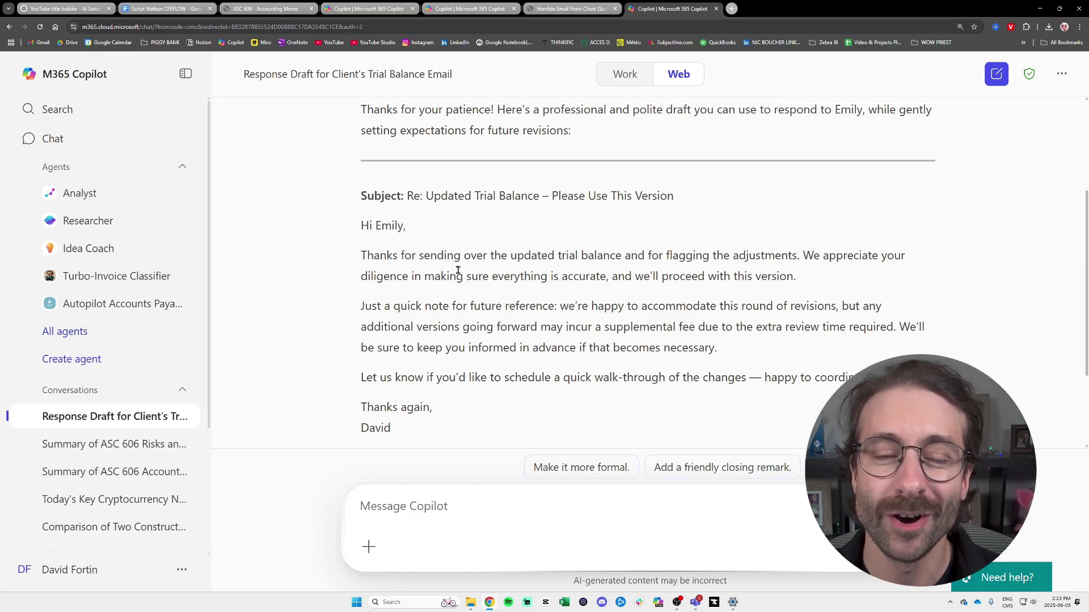
left_click_drag(358, 229, 800, 267)
left_click(518, 304)
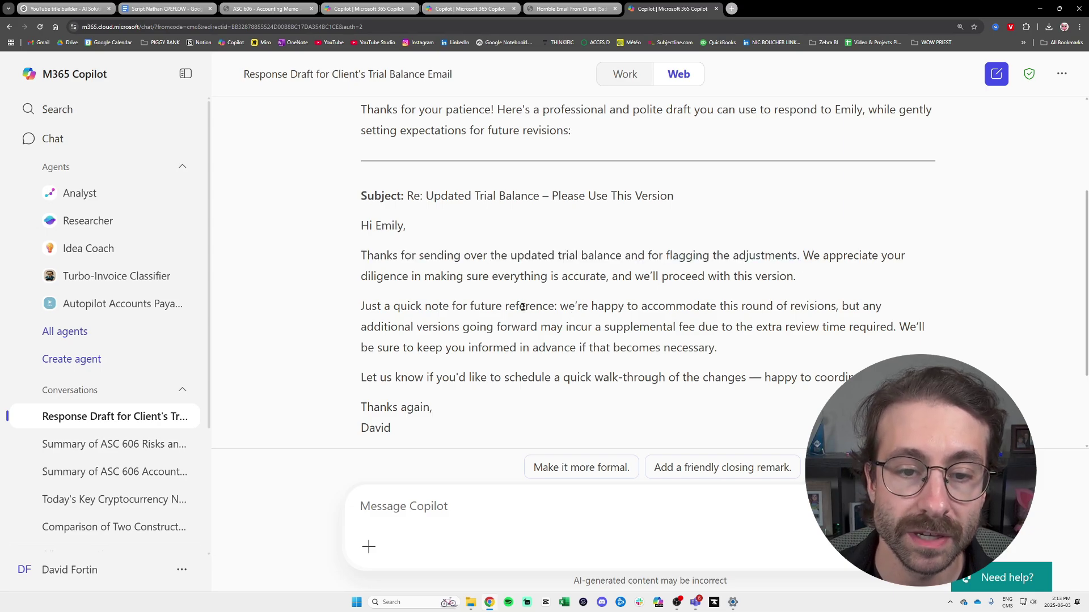
left_click_drag(360, 307, 575, 307)
left_click(557, 308)
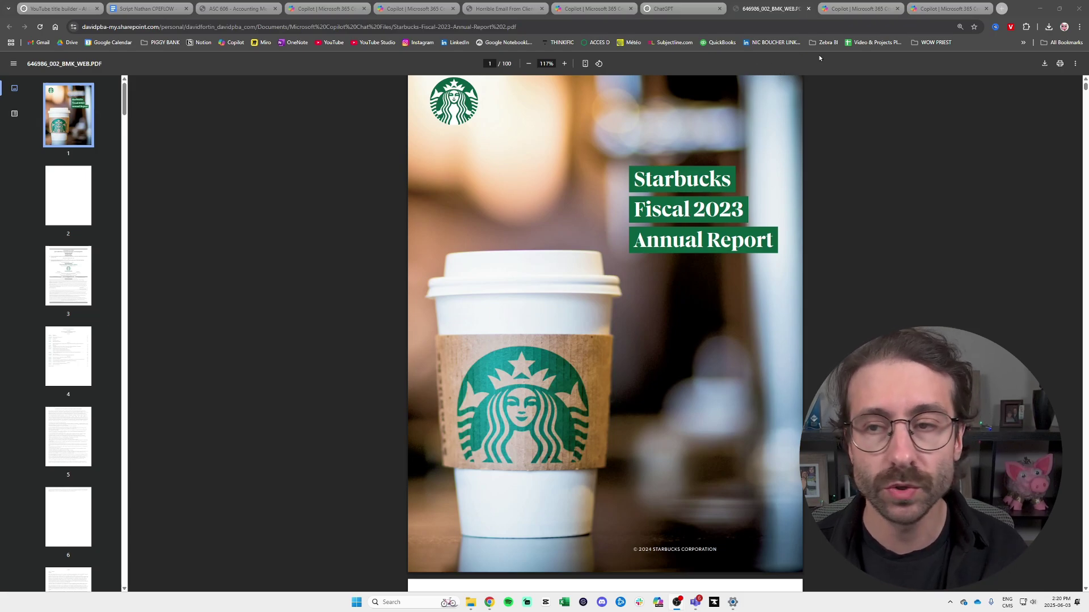
Send the Starbucks FY2024 vs FY2023 income statement prompt with both annual report PDFs attached.
left_click(845, 9)
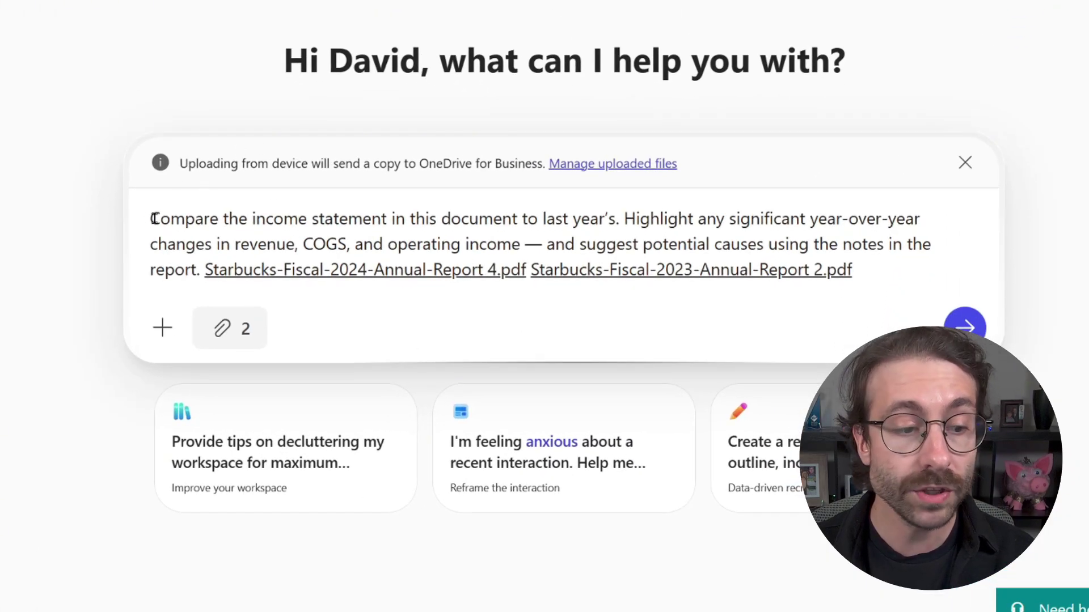
left_click_drag(150, 215, 239, 277)
left_click(248, 220)
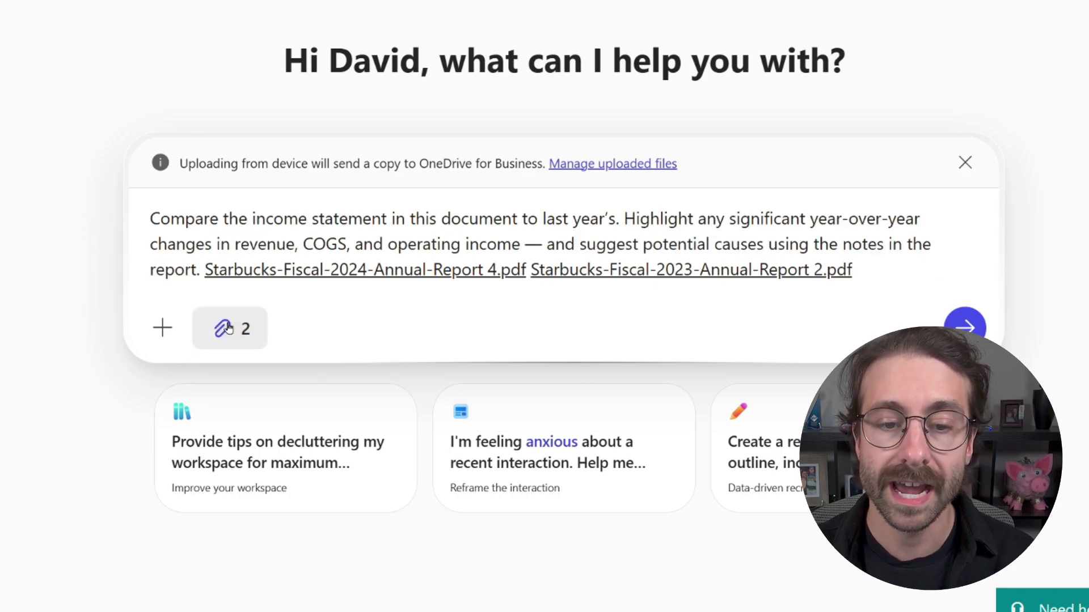
key("Return")
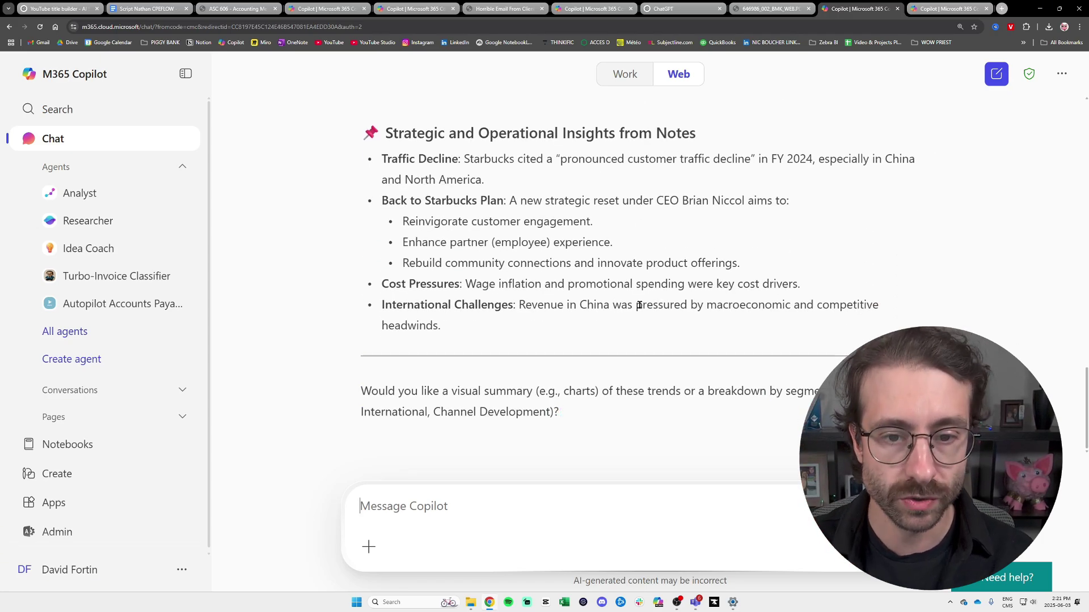
Review the answer's comparison table, its FY 2024 and FY 2023 columns, and Key Observations.
scroll(632, 303, "up", 15)
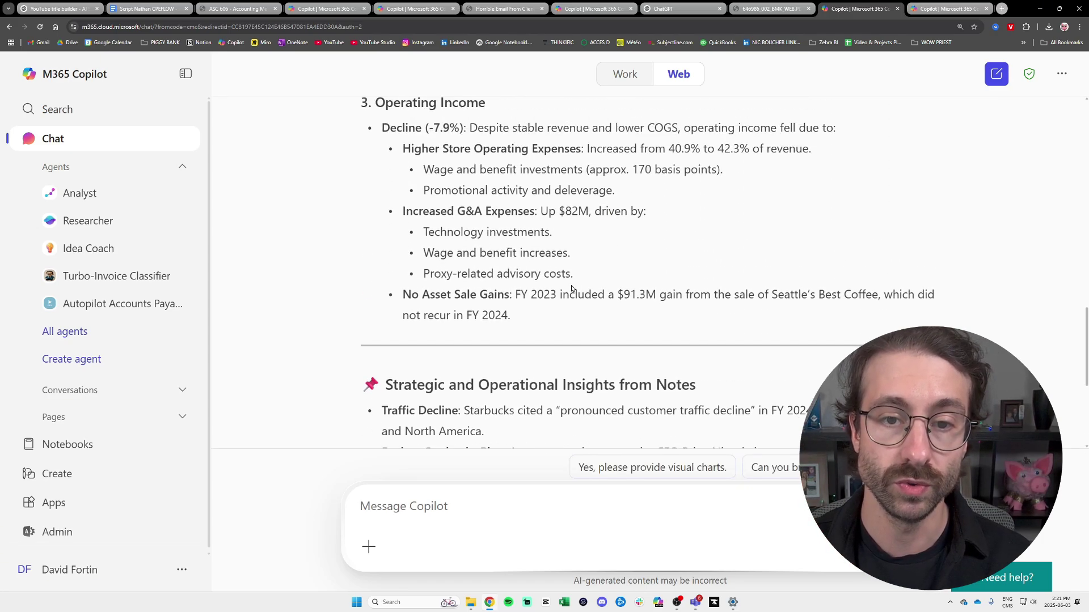
scroll(516, 261, "up", 3)
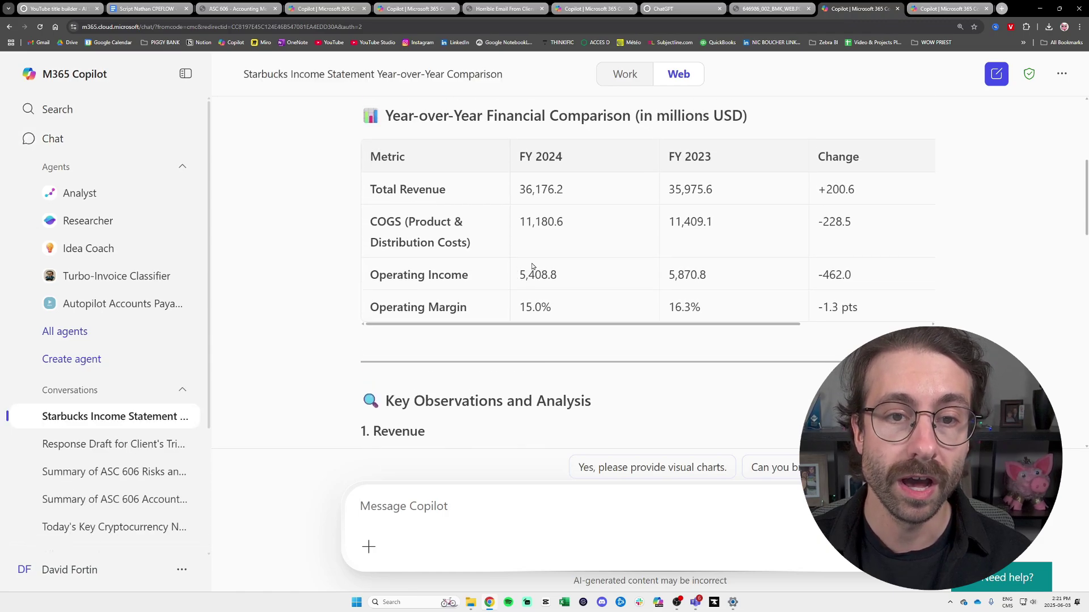
left_click_drag(387, 190, 769, 194)
left_click(751, 193)
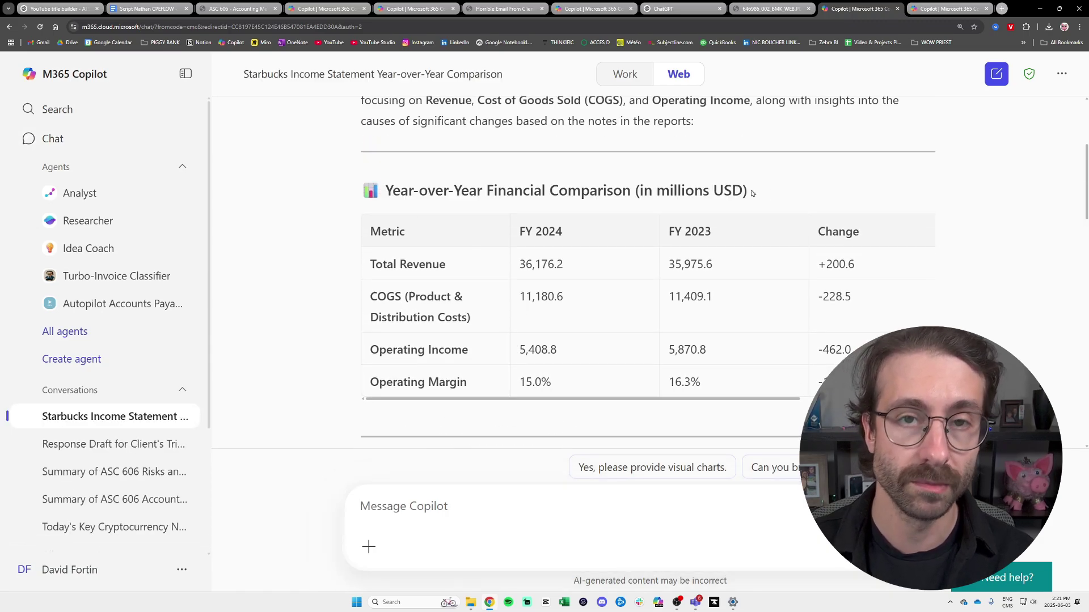
left_click_drag(513, 229, 732, 228)
left_click(731, 228)
scroll(758, 204, "down", 4)
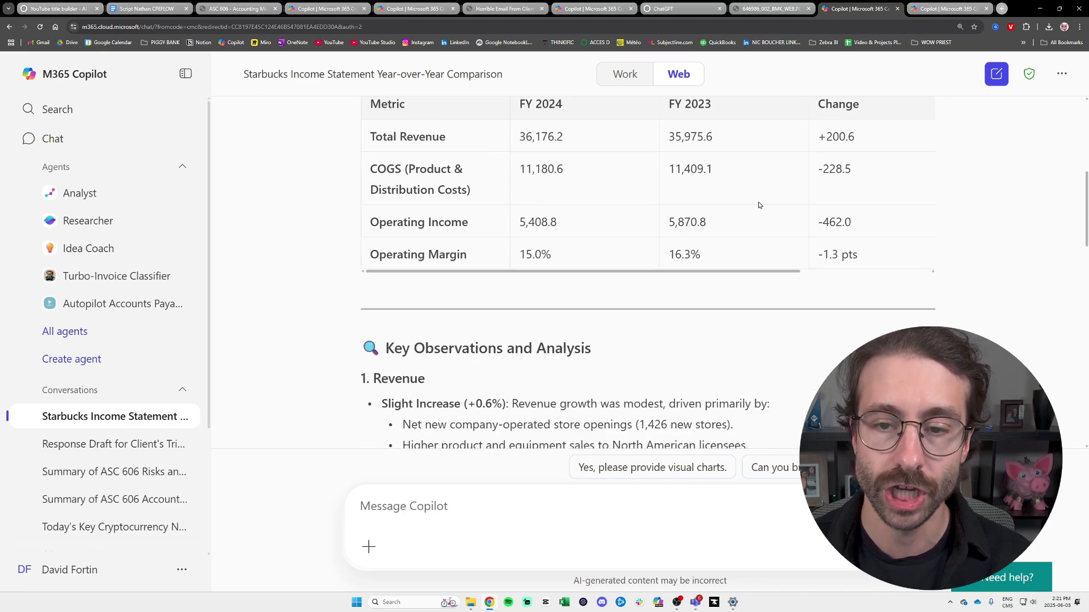
scroll(675, 216, "down", 2)
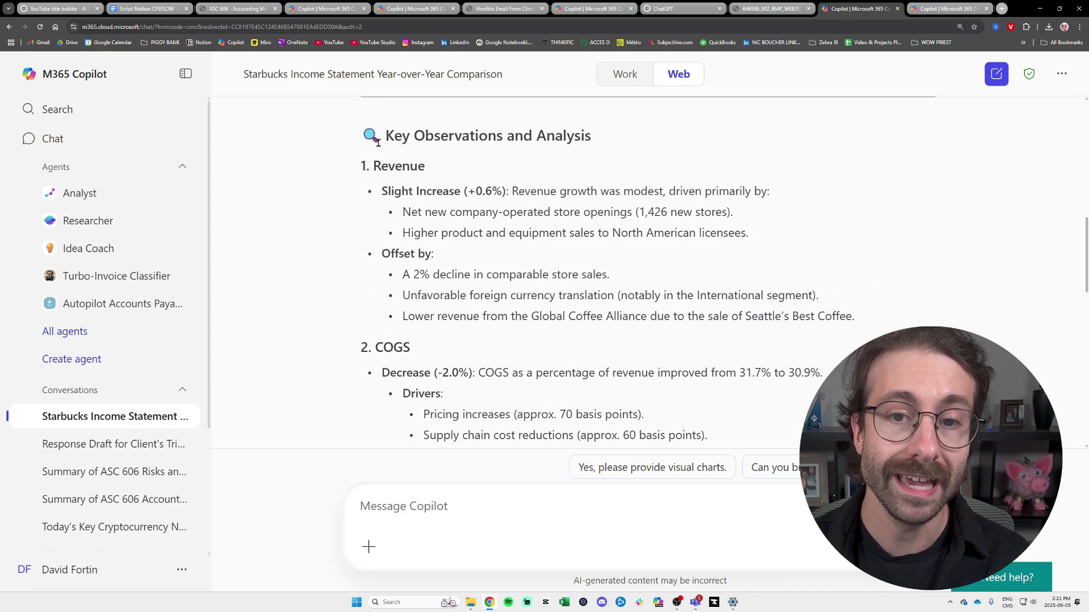
left_click_drag(378, 139, 610, 148)
left_click(611, 149)
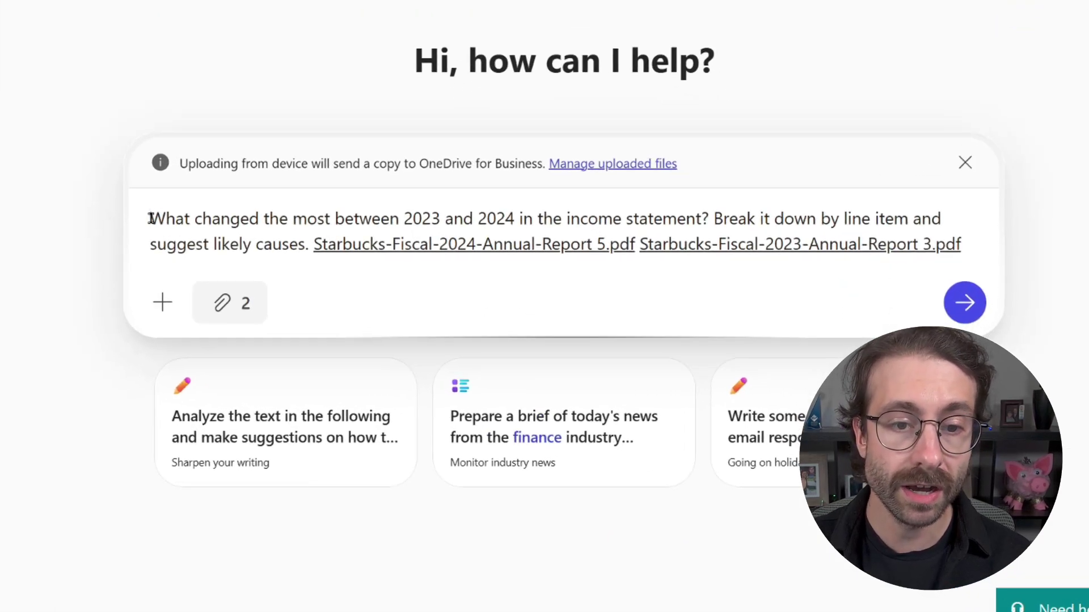
Send the question on which income statement line items changed most between 2023 and 2024.
left_click_drag(150, 219, 305, 246)
left_click(270, 220)
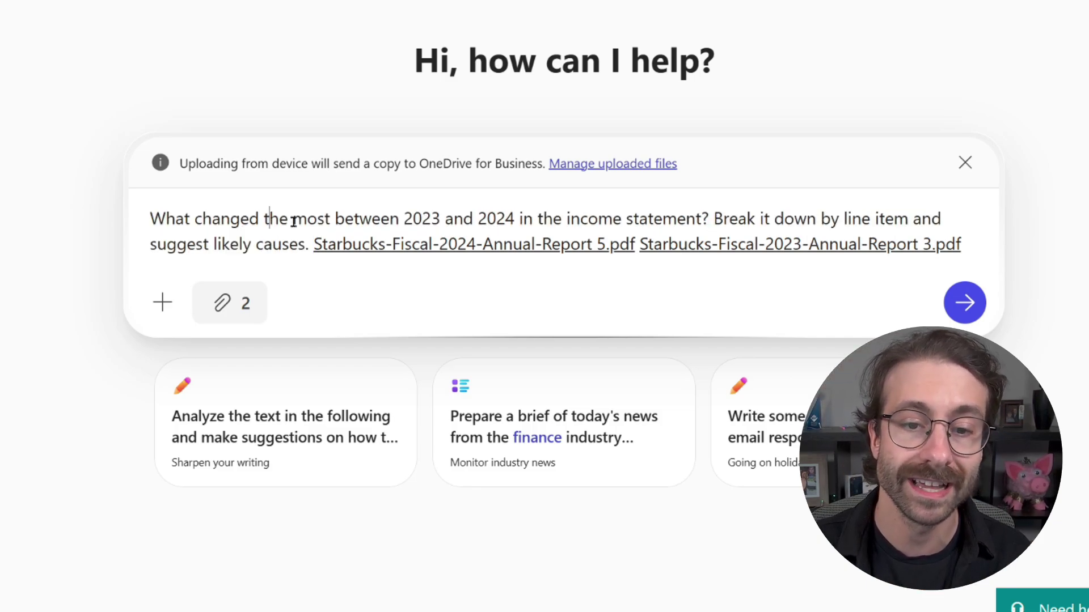
left_click(978, 300)
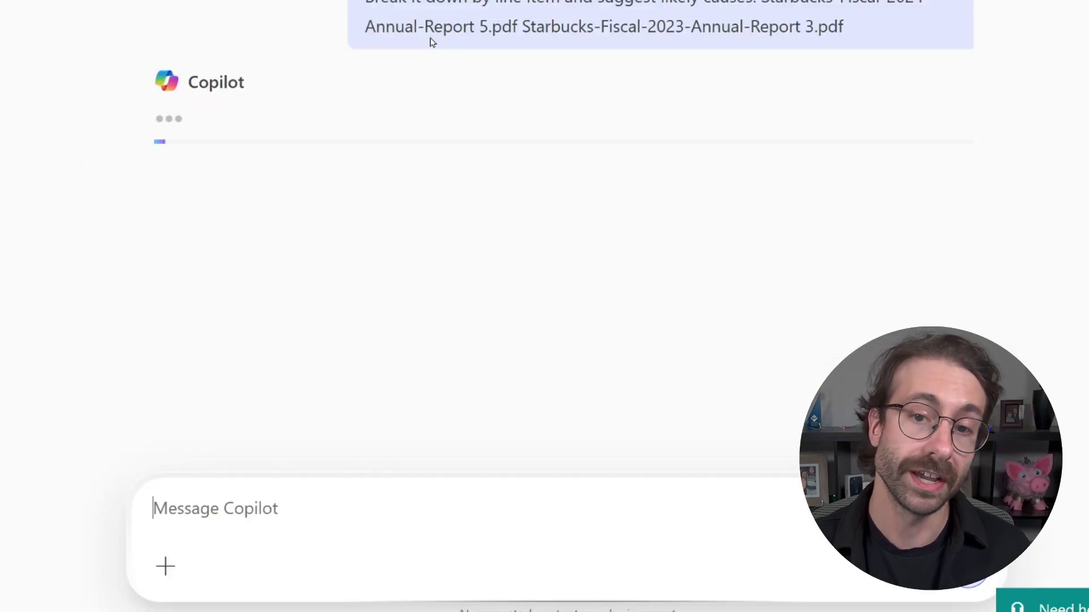
left_click_drag(699, 6, 731, 16)
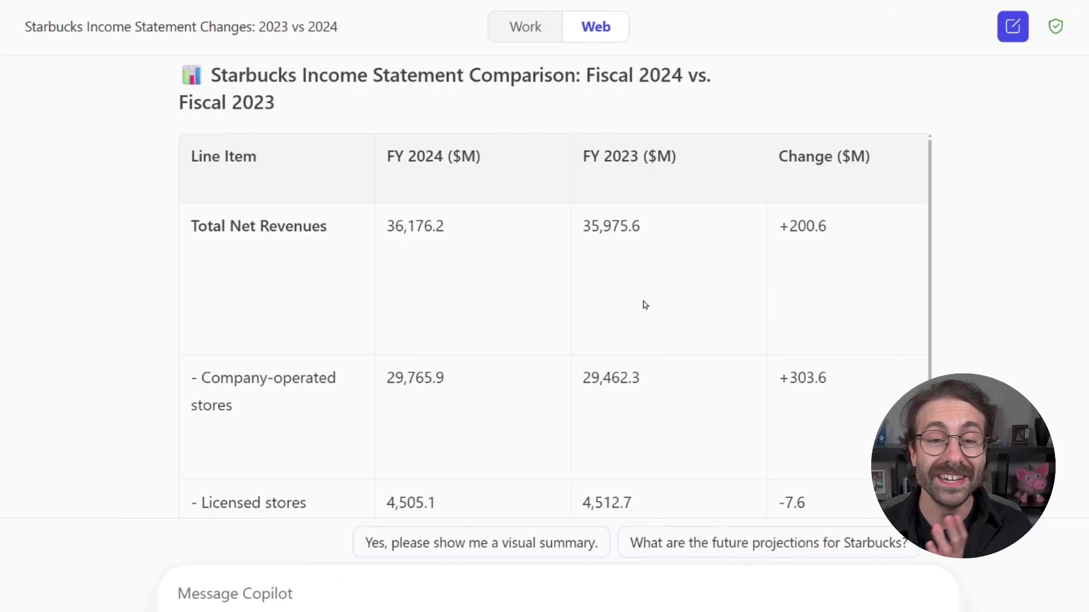
left_click_drag(225, 77, 680, 75)
left_click(585, 77)
left_click(586, 97)
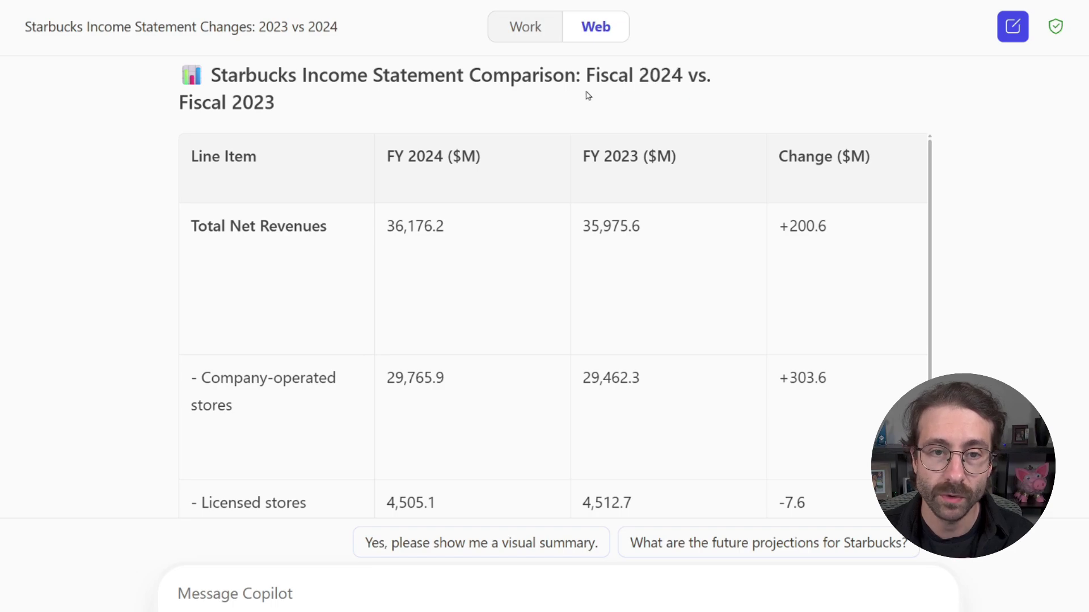
scroll(543, 107, "down", 2)
scroll(417, 112, "down", 1)
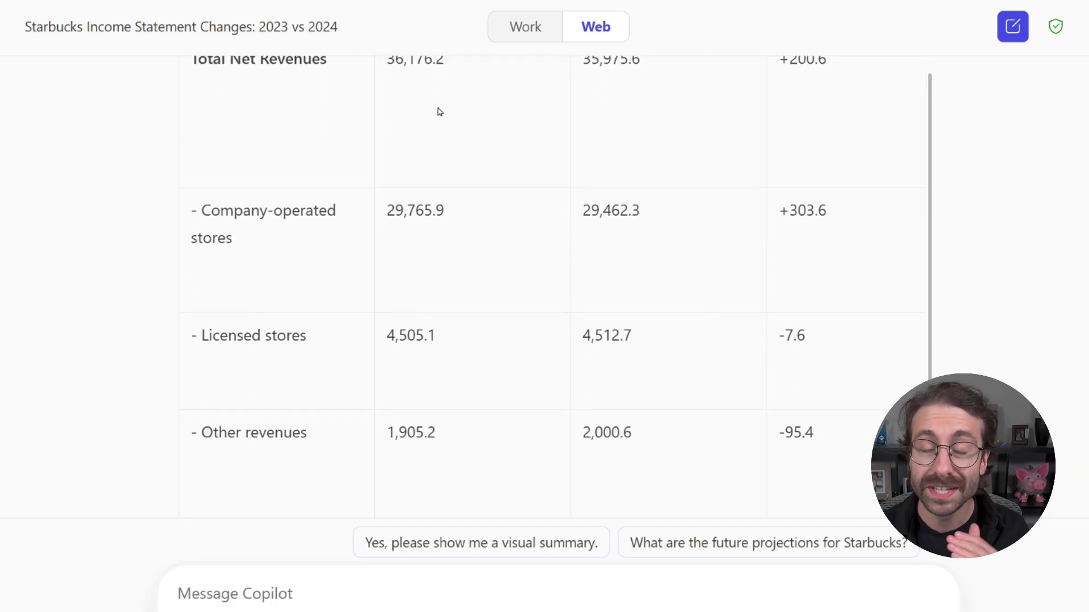
scroll(438, 112, "down", 2)
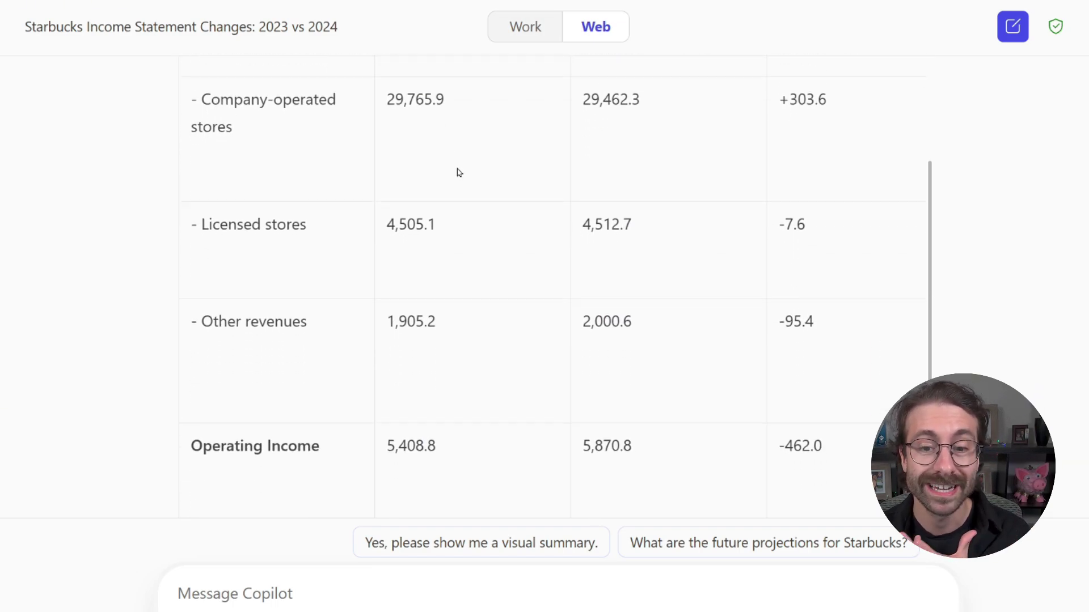
scroll(457, 170, "down", 2)
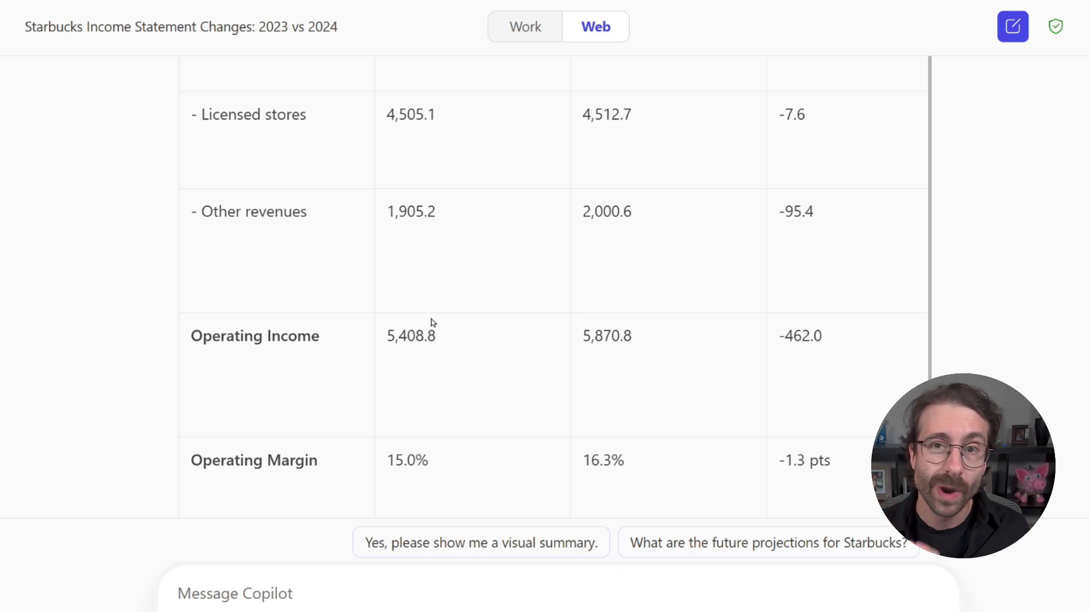
scroll(425, 317, "down", 4)
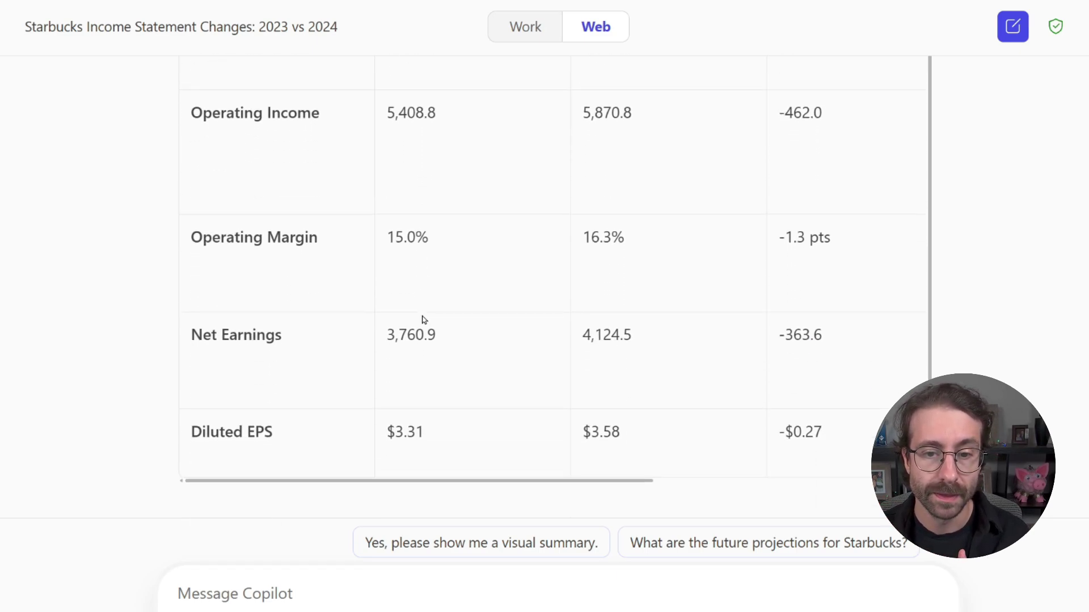
scroll(414, 320, "down", 7)
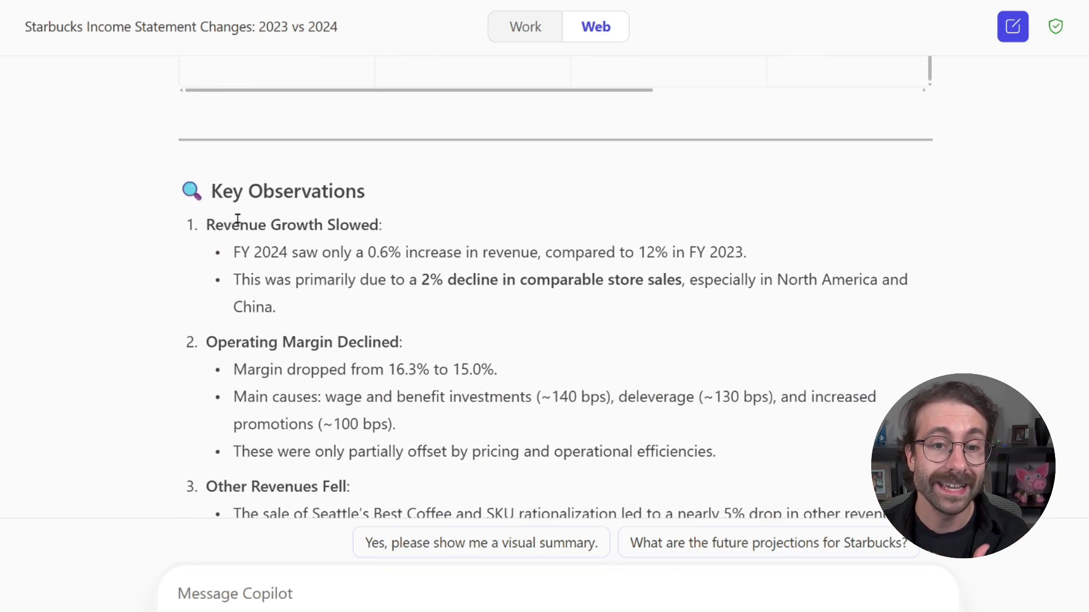
left_click_drag(205, 191, 347, 192)
left_click(357, 192)
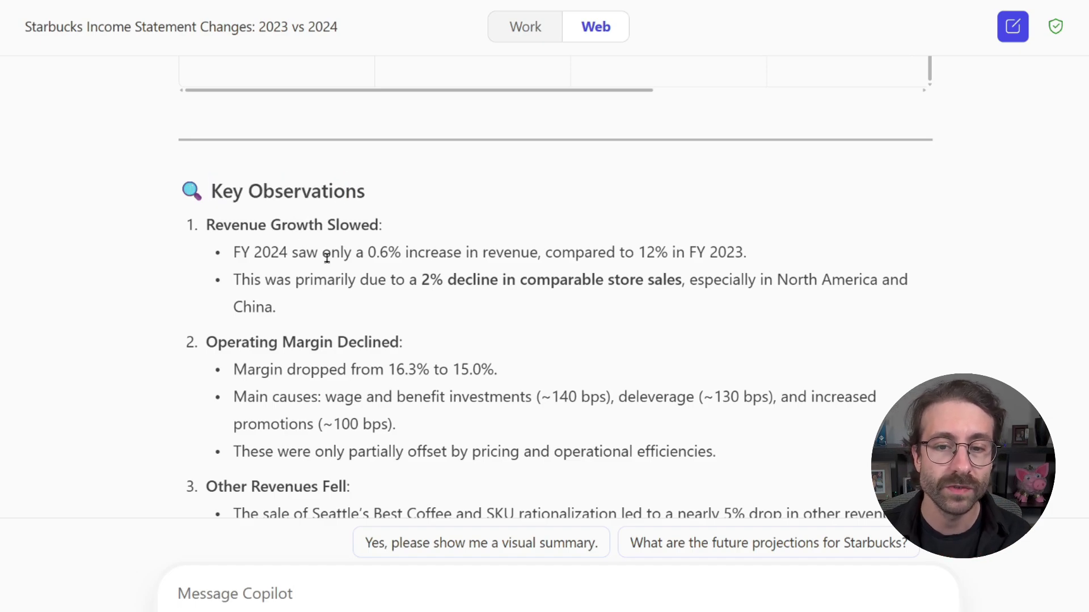
left_click_drag(370, 252, 748, 252)
left_click(678, 252)
left_click(775, 251)
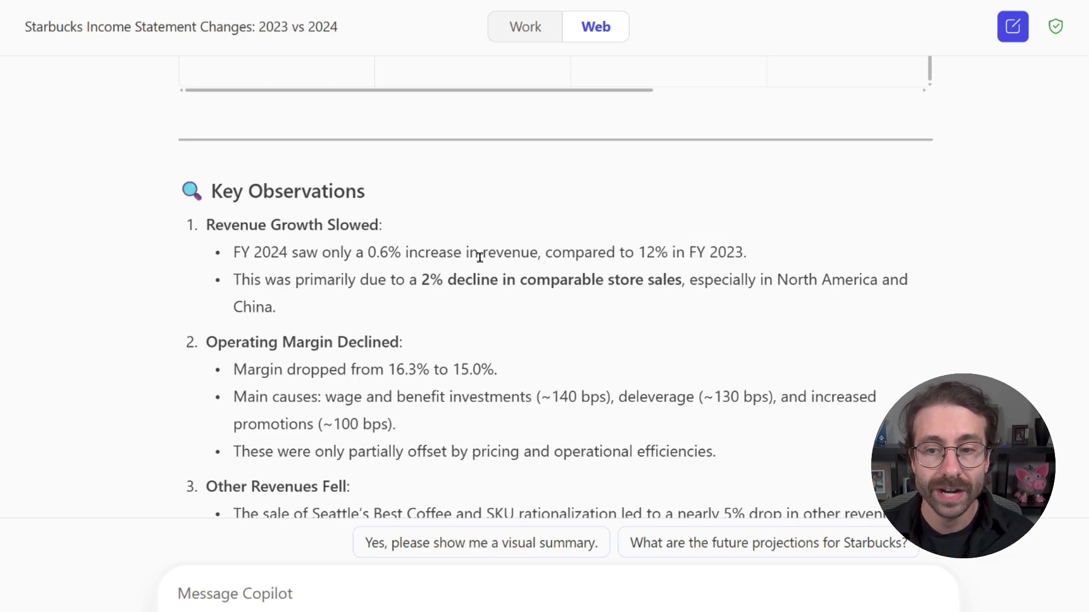
left_click_drag(523, 280, 682, 280)
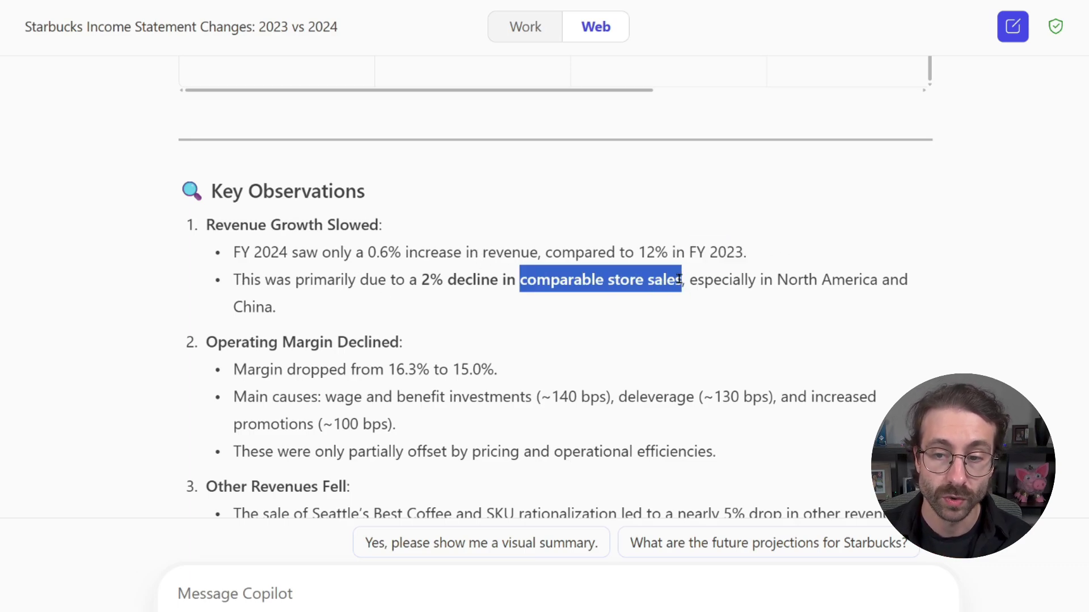
left_click(700, 278)
left_click_drag(776, 280, 879, 279)
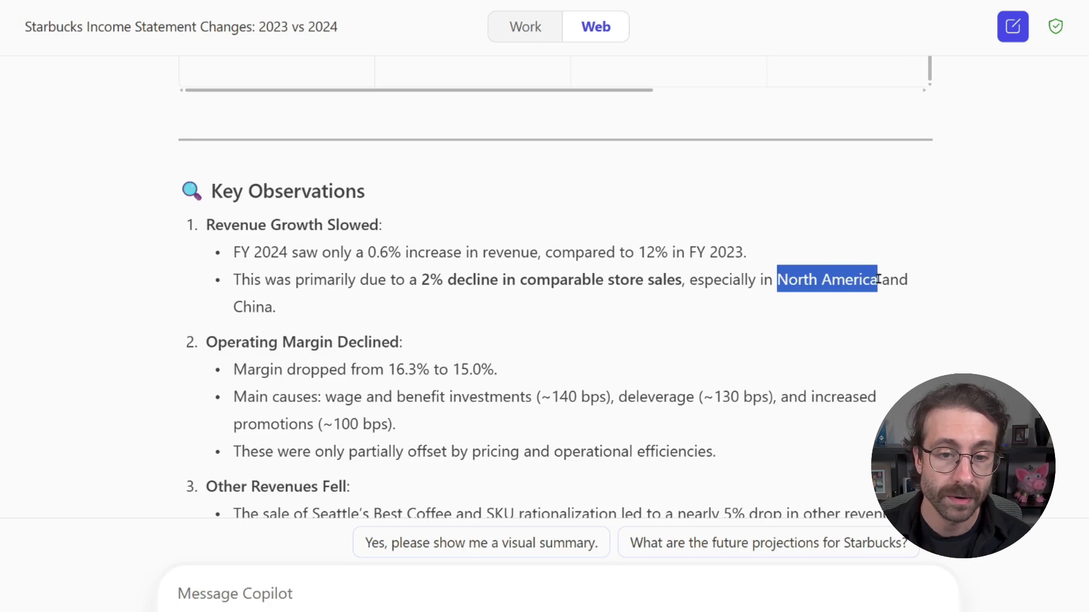
left_click(228, 306)
scroll(389, 280, "down", 7)
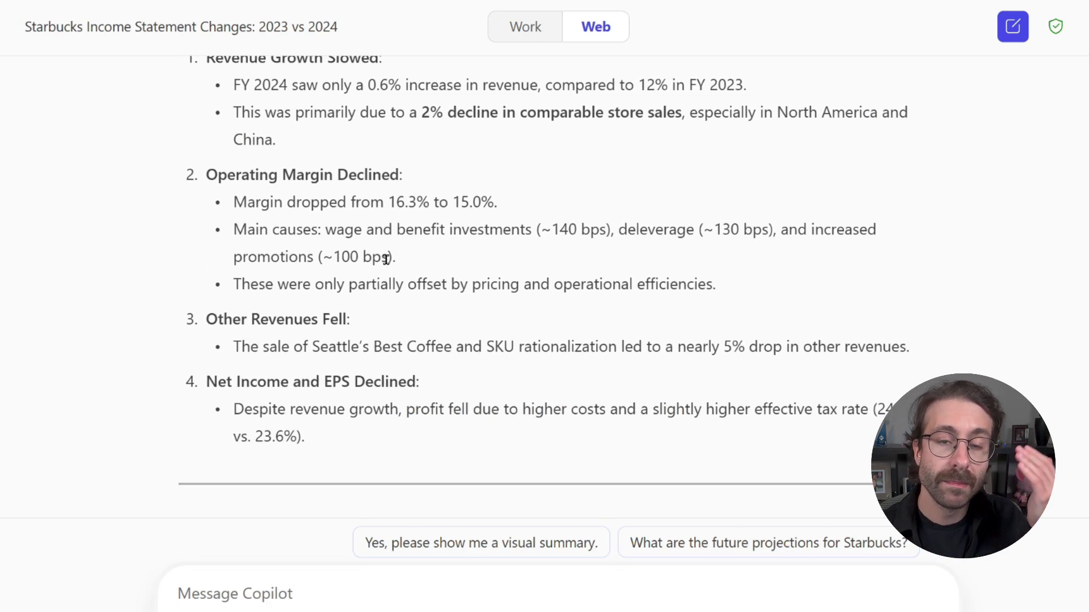
scroll(434, 236, "down", 1)
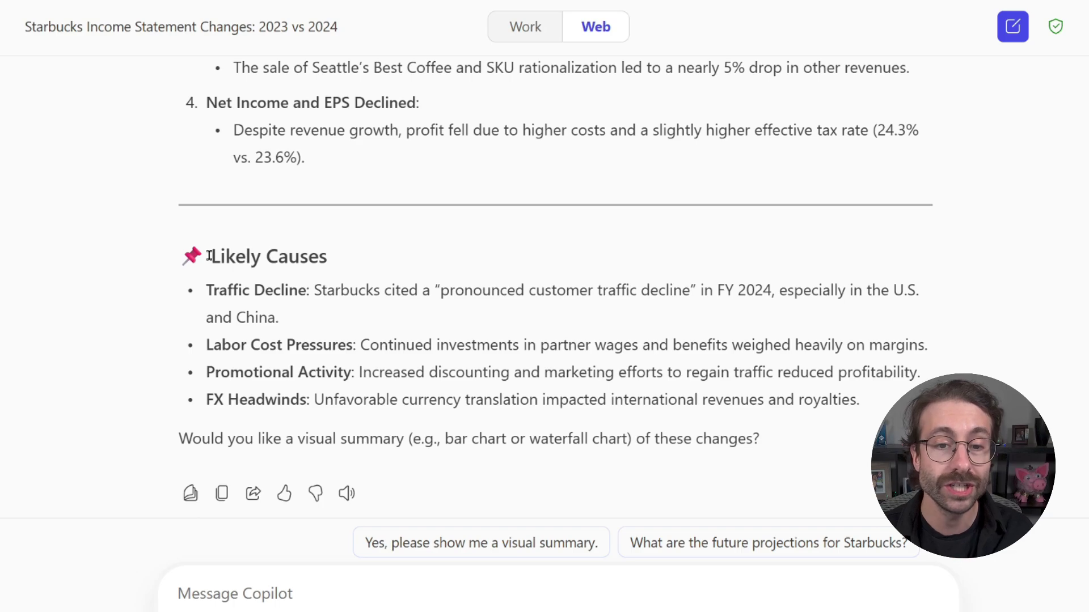
left_click_drag(209, 256, 349, 263)
left_click(352, 266)
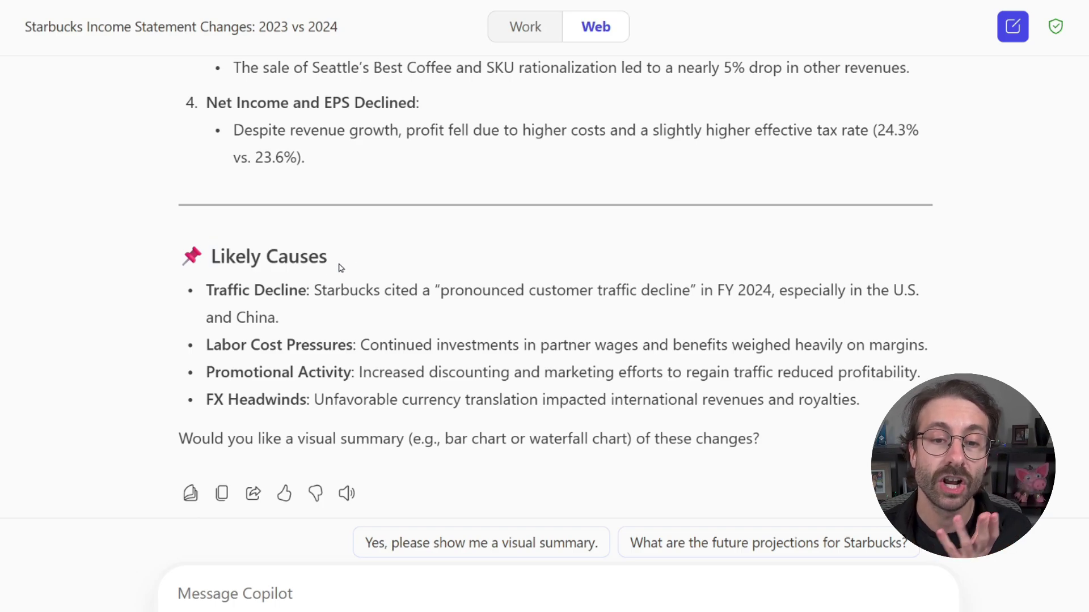